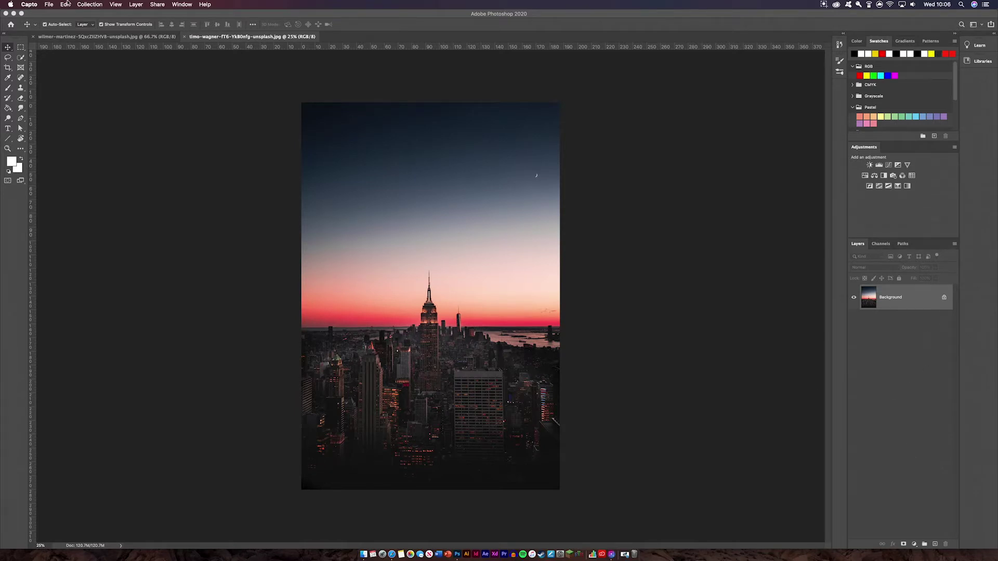
Create a Curves 1 adjustment layer over the skyline's Background layer from the Layers panel
left_click(98, 4)
mouse_move(133, 30)
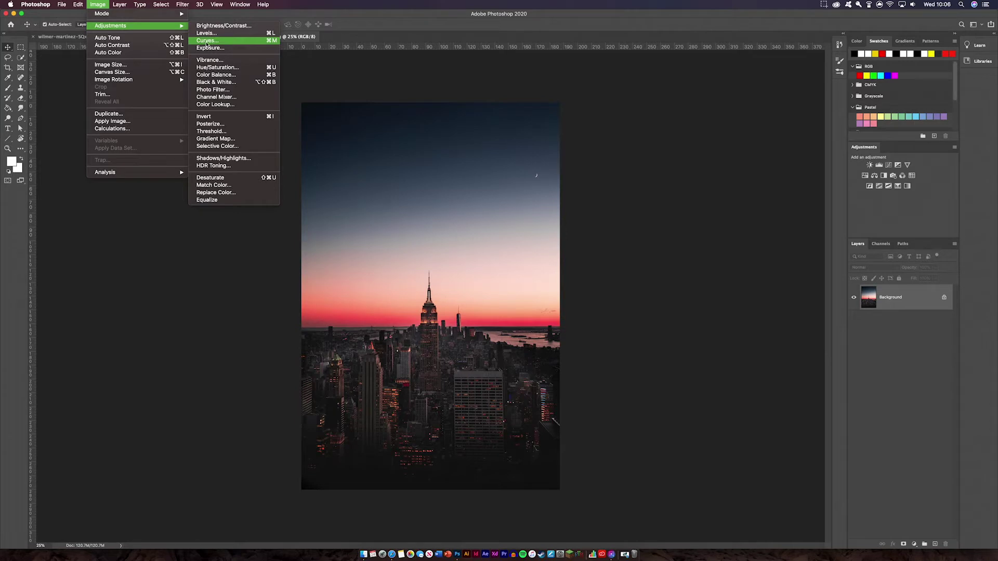
left_click(869, 154)
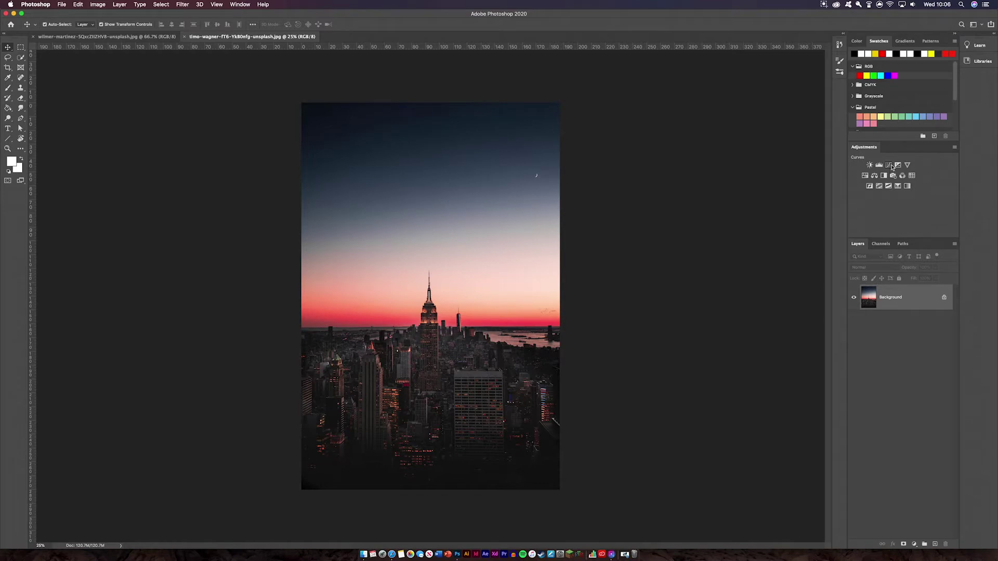
left_click(915, 544)
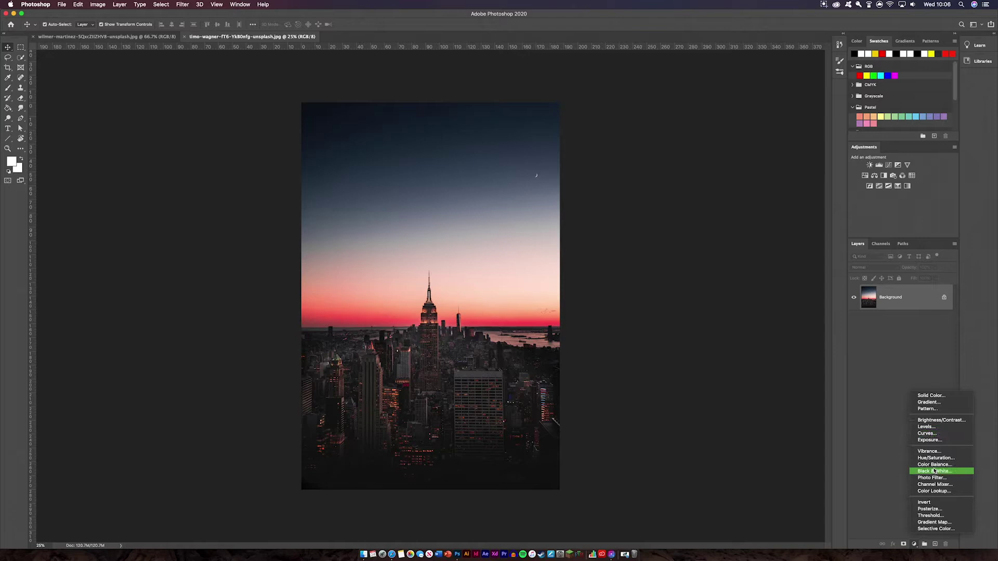
left_click(927, 433)
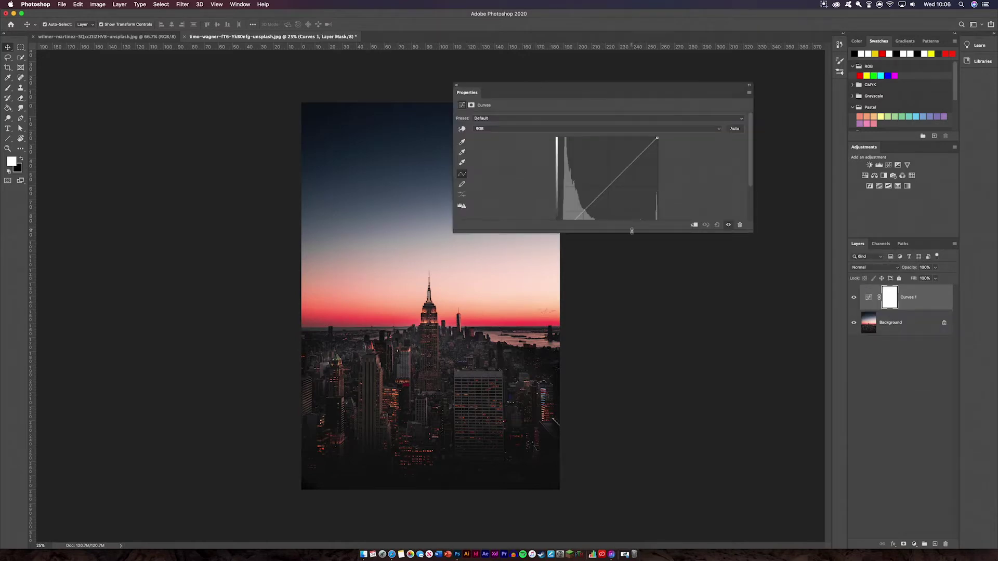
Resize and reposition the Curves Properties panel beside the photo to enlarge the graph
left_click_drag(628, 232, 619, 351)
left_click_drag(572, 88, 643, 98)
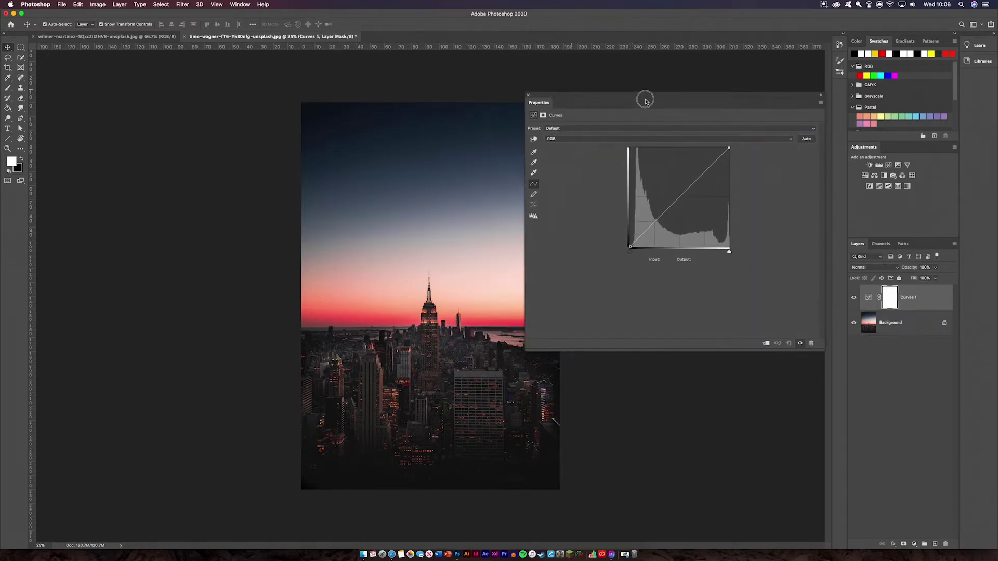
left_click_drag(526, 247, 571, 259)
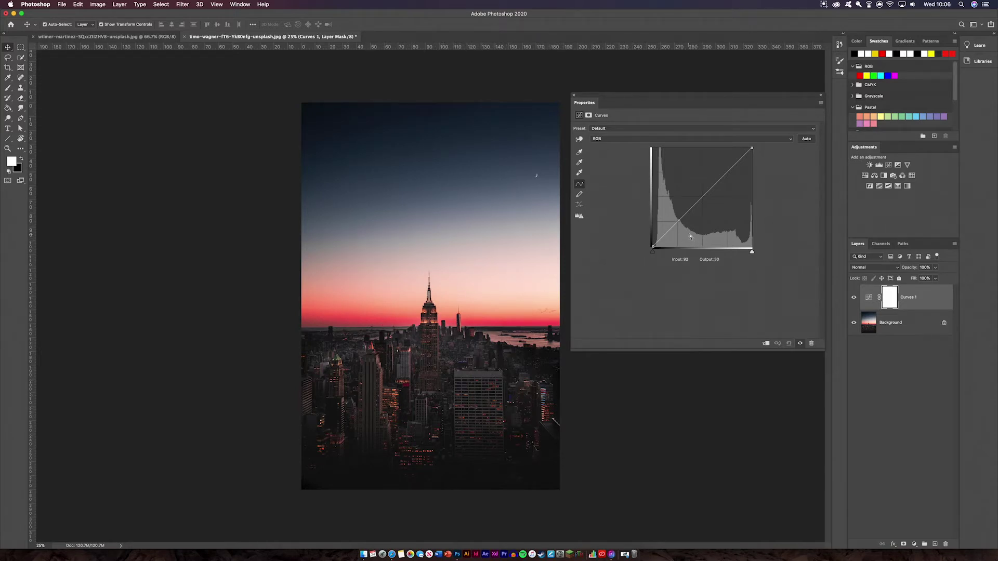
Add a lowered shadow point and a raised highlight point to form a rough S-curve
left_click_drag(675, 224, 678, 234)
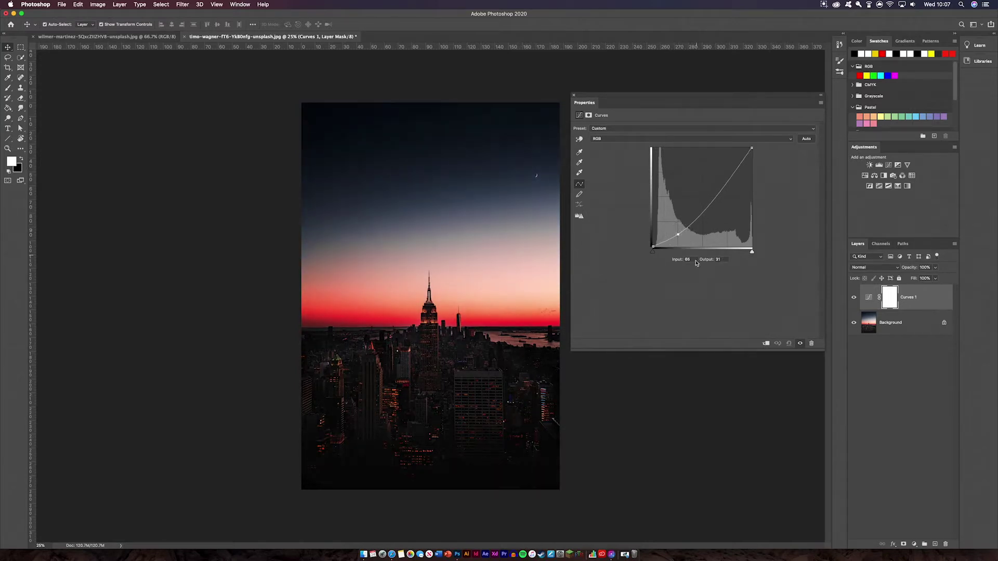
left_click_drag(728, 176, 718, 163)
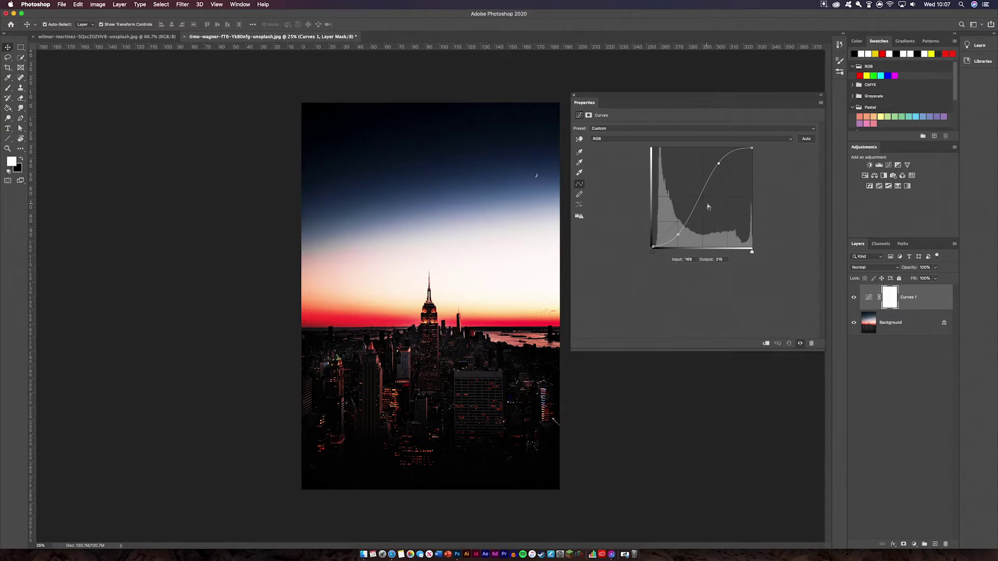
left_click_drag(719, 164, 720, 175)
left_click_drag(679, 236, 672, 217)
left_click_drag(721, 174, 739, 155)
Fine-tune both S-curve points, settling the shadow point at Input 52, Output 30
left_click_drag(673, 218, 680, 233)
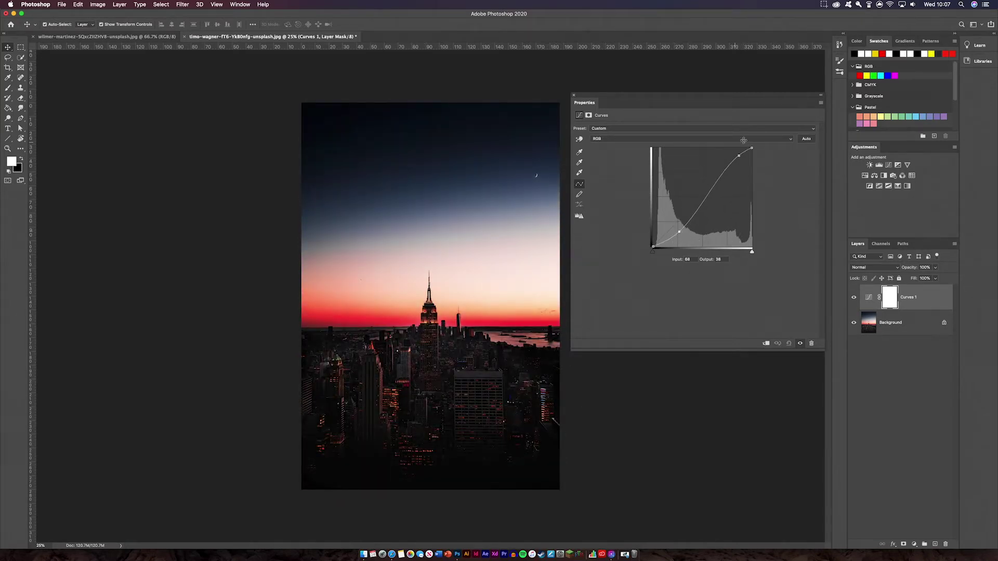
left_click_drag(679, 233, 673, 226)
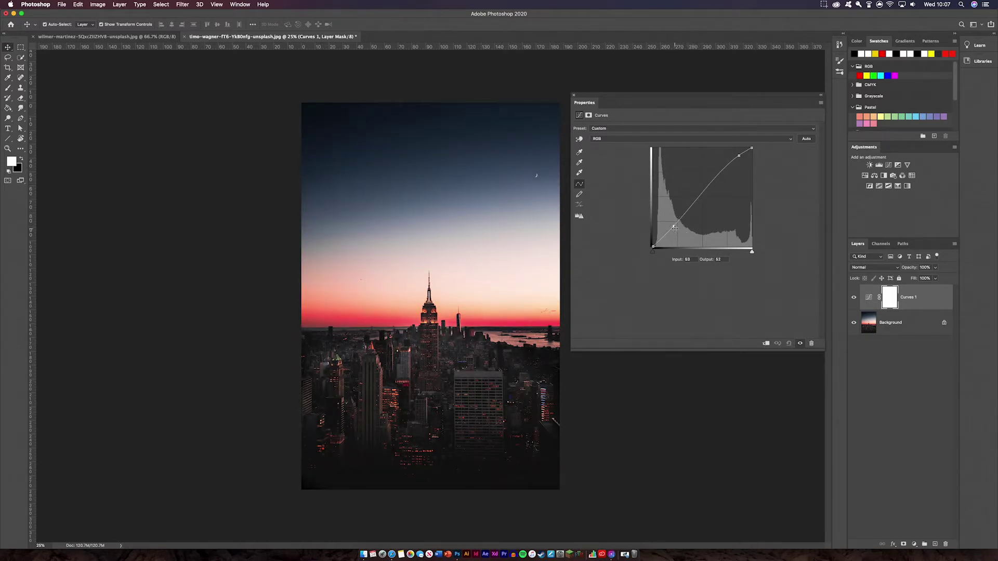
left_click_drag(674, 227, 674, 232)
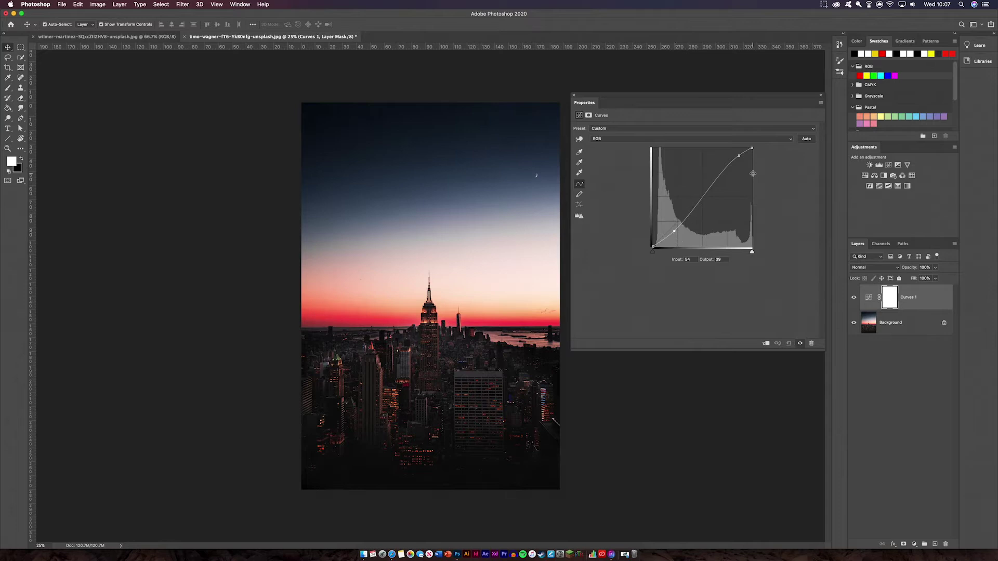
left_click_drag(739, 155, 738, 152)
left_click_drag(674, 231, 674, 235)
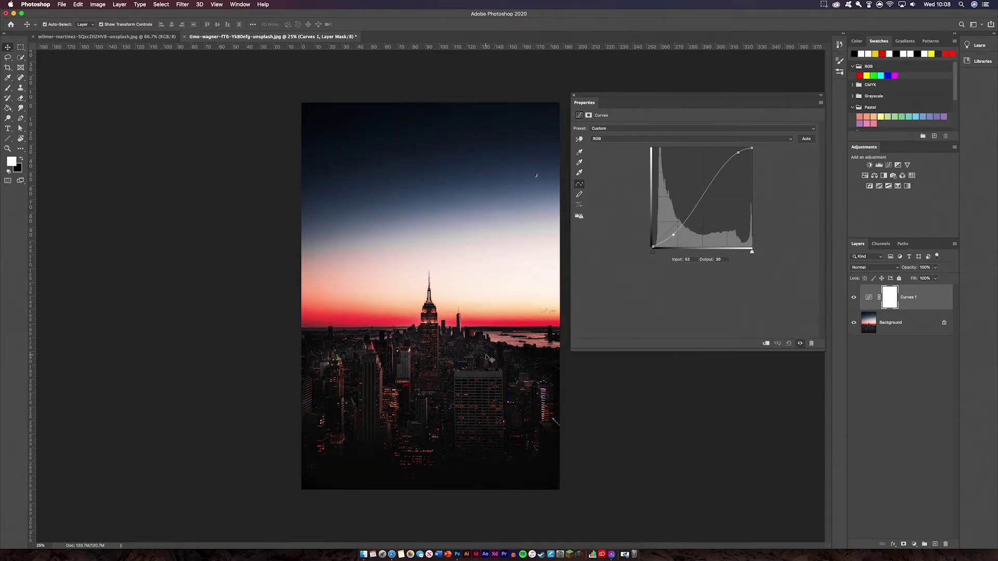
Reset the RGB contrast curve to a straight default line
left_click(789, 140)
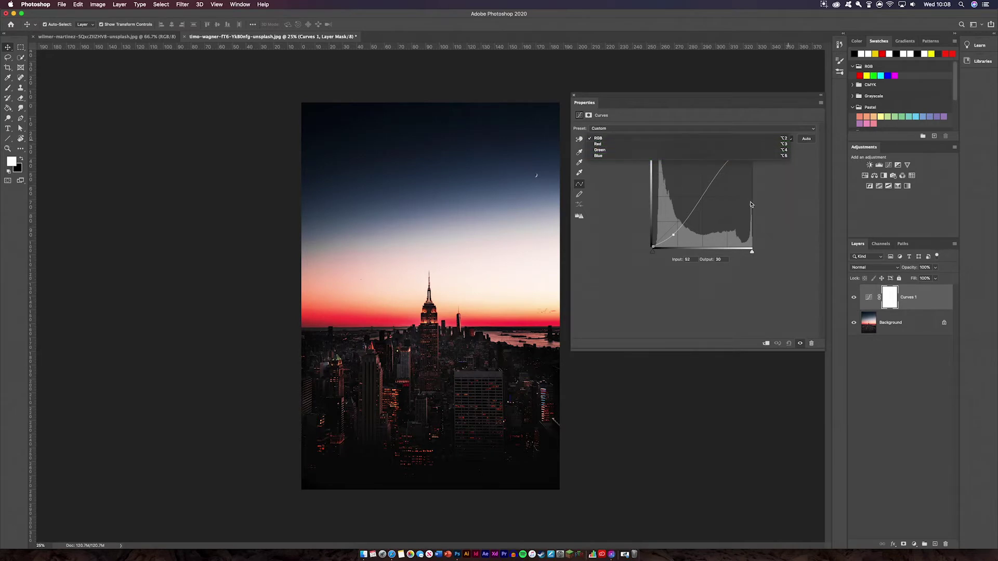
left_click(789, 224)
left_click(788, 343)
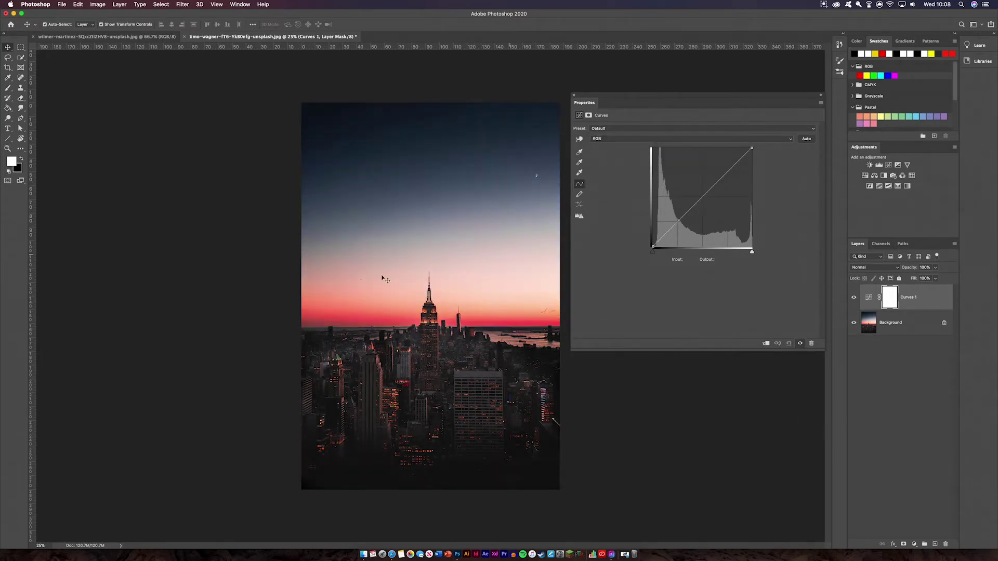
On the Red channel, lower the highlights and set a shadow point at Input 50, Output 26
left_click(635, 141)
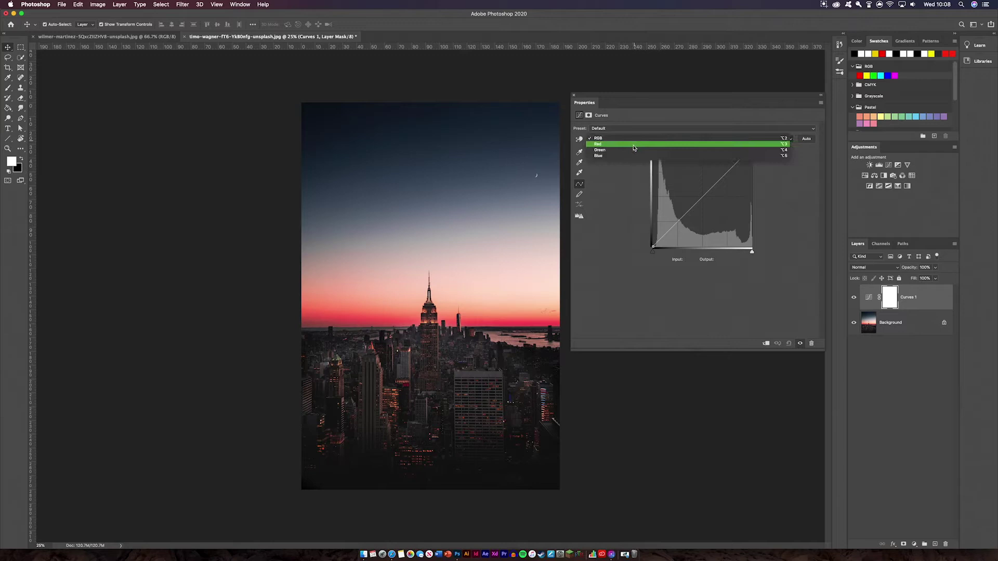
left_click(638, 146)
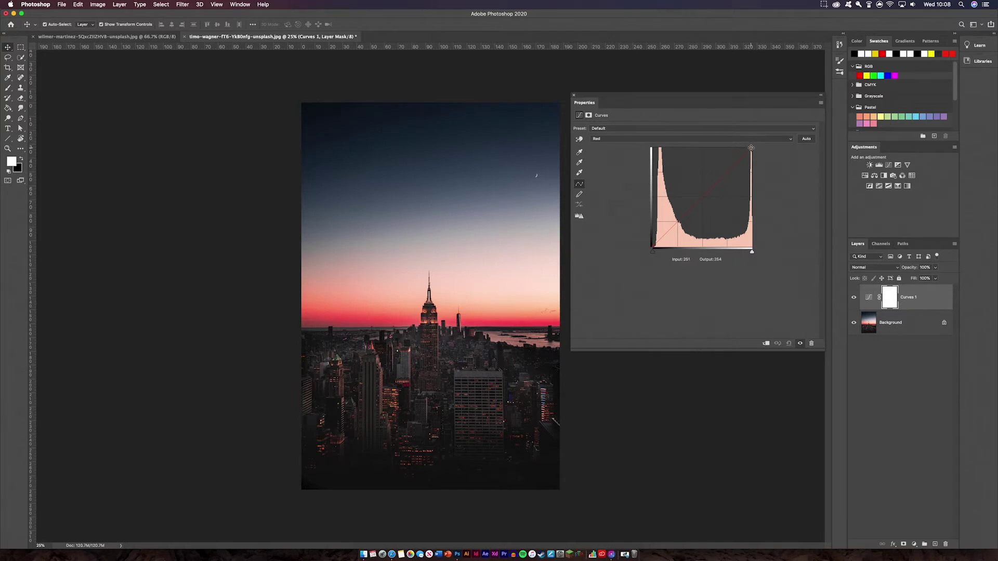
left_click_drag(752, 147, 753, 185)
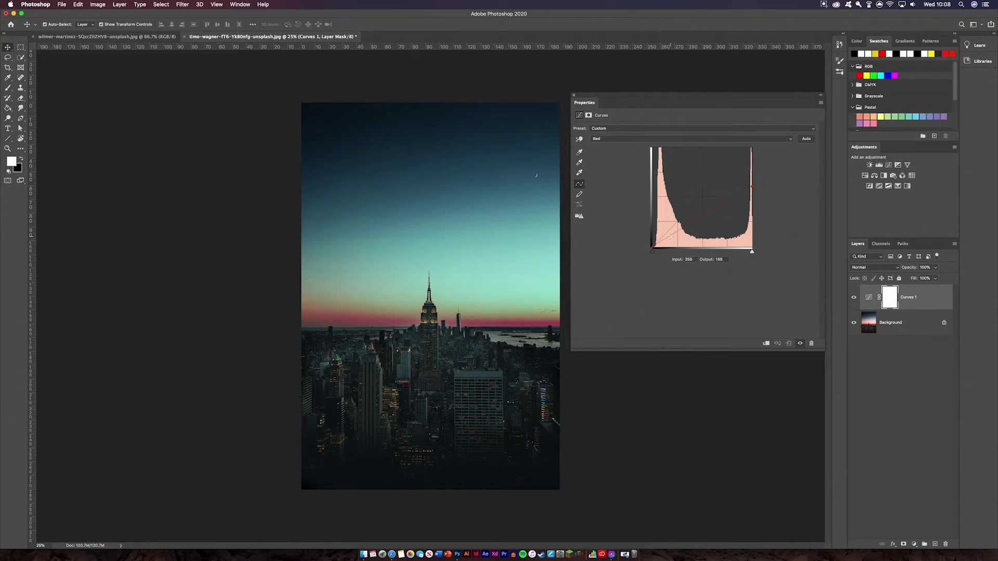
left_click_drag(667, 237, 666, 222)
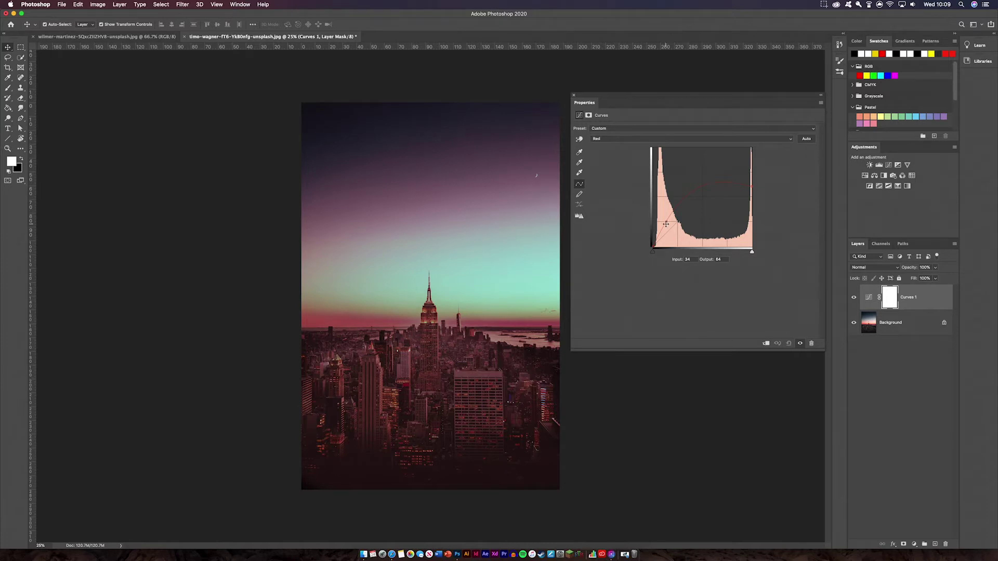
left_click_drag(667, 221, 674, 236)
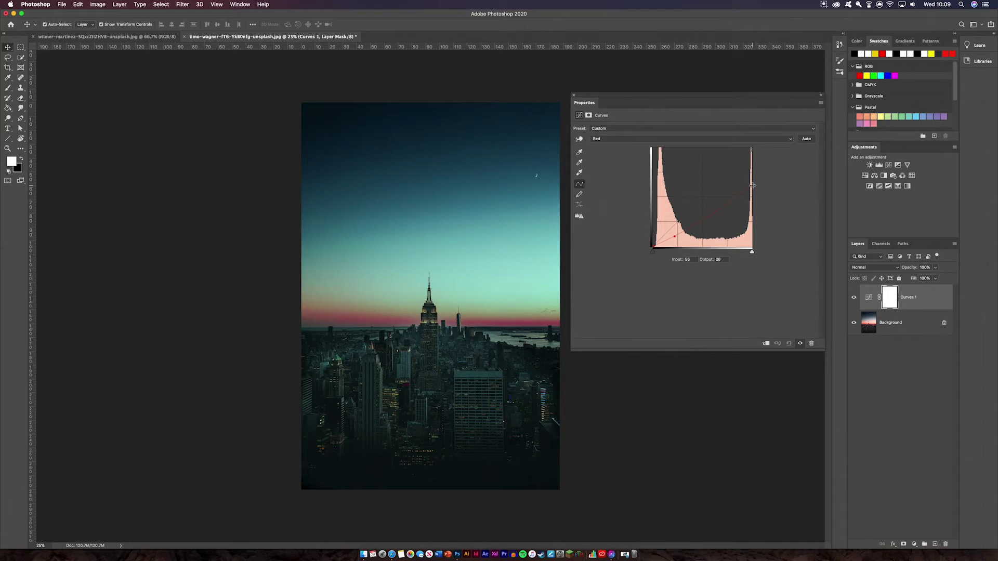
Adjust the Red black point, raise the Red highlights, and drop the shadow point to Input 83, Output 5
left_click_drag(654, 247, 657, 220)
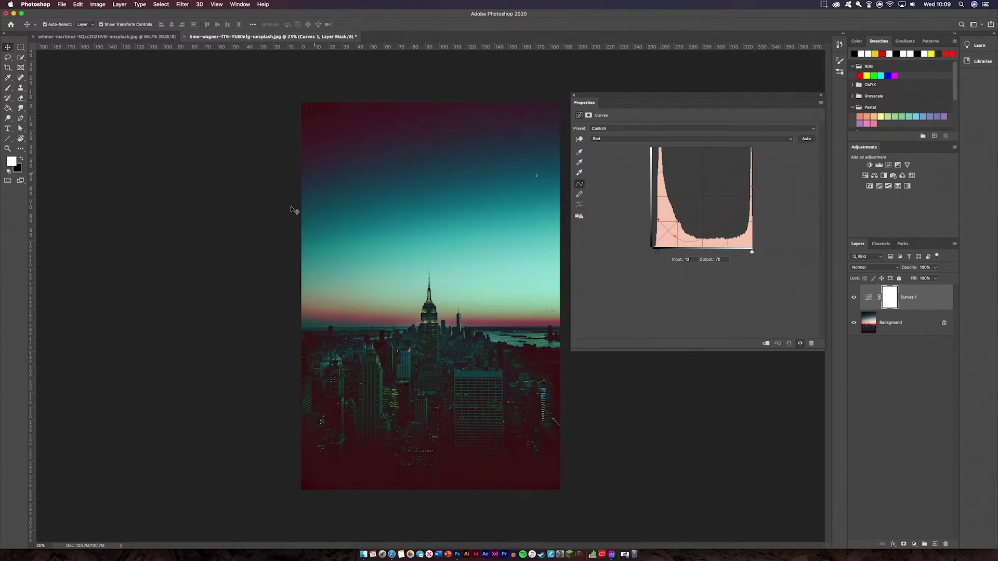
left_click_drag(657, 221, 679, 229)
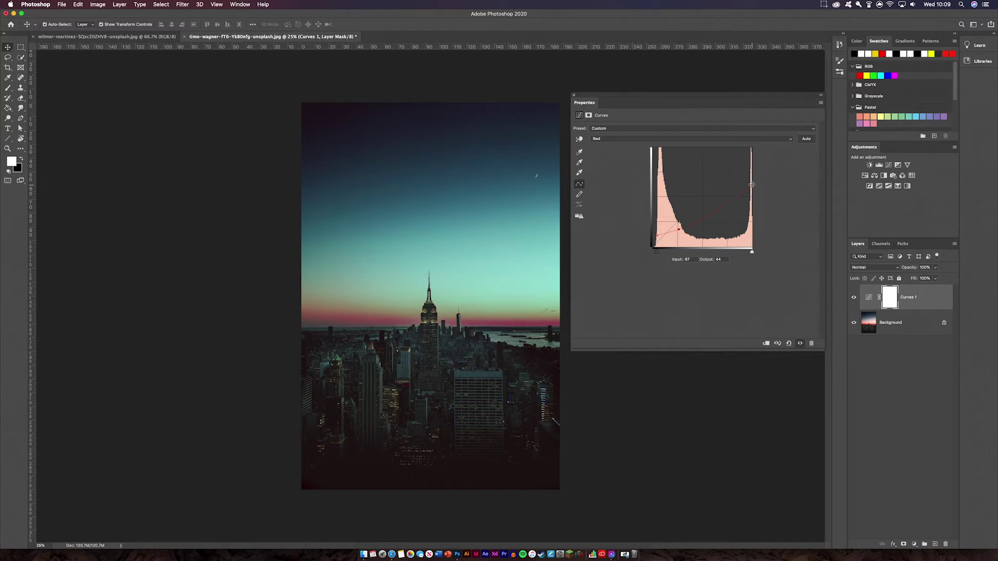
left_click_drag(751, 185, 732, 148)
left_click_drag(679, 230, 690, 244)
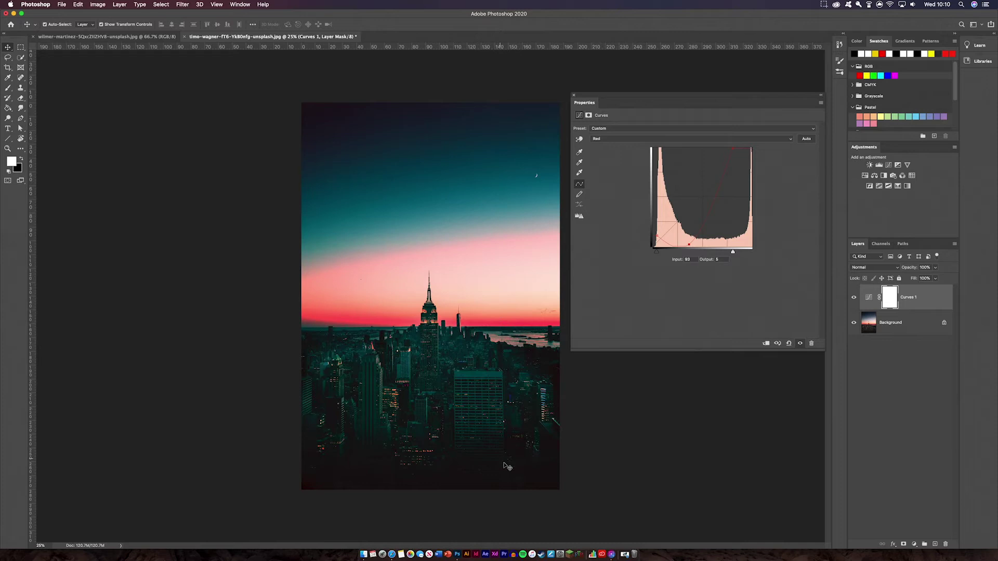
Reset the curve, then lower the Green channel's midtones for a purple tint
left_click(789, 344)
left_click(691, 139)
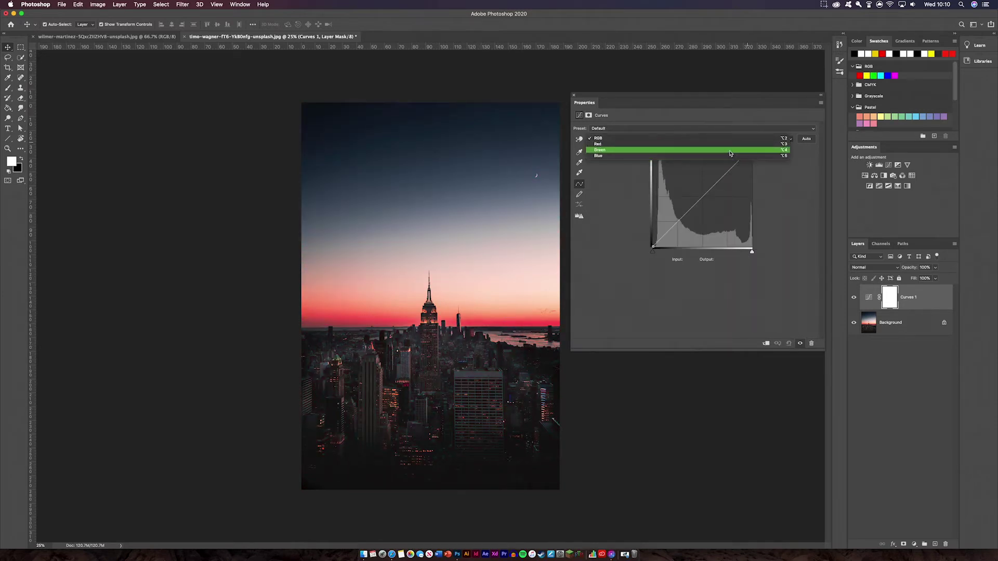
left_click(727, 150)
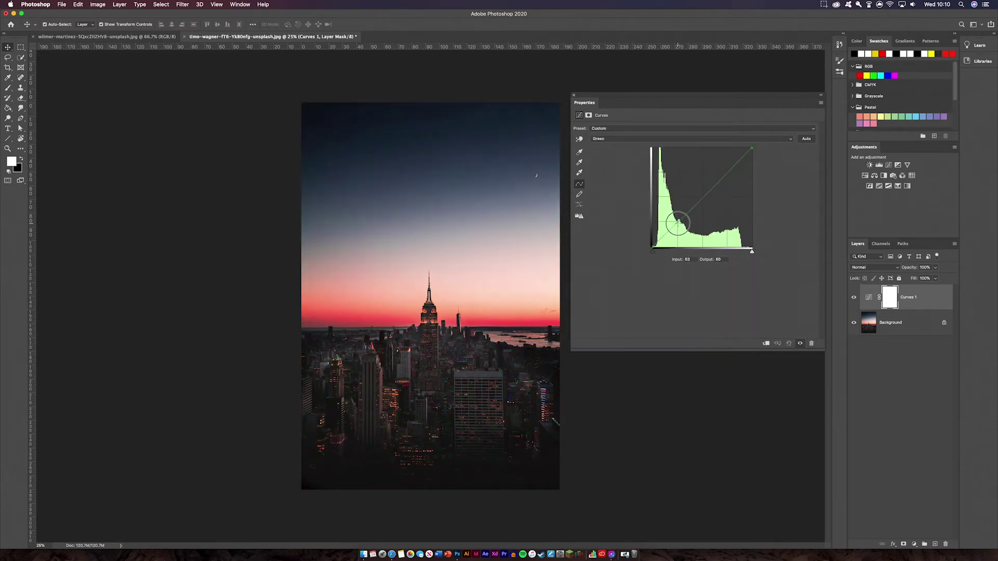
left_click_drag(682, 218, 682, 236)
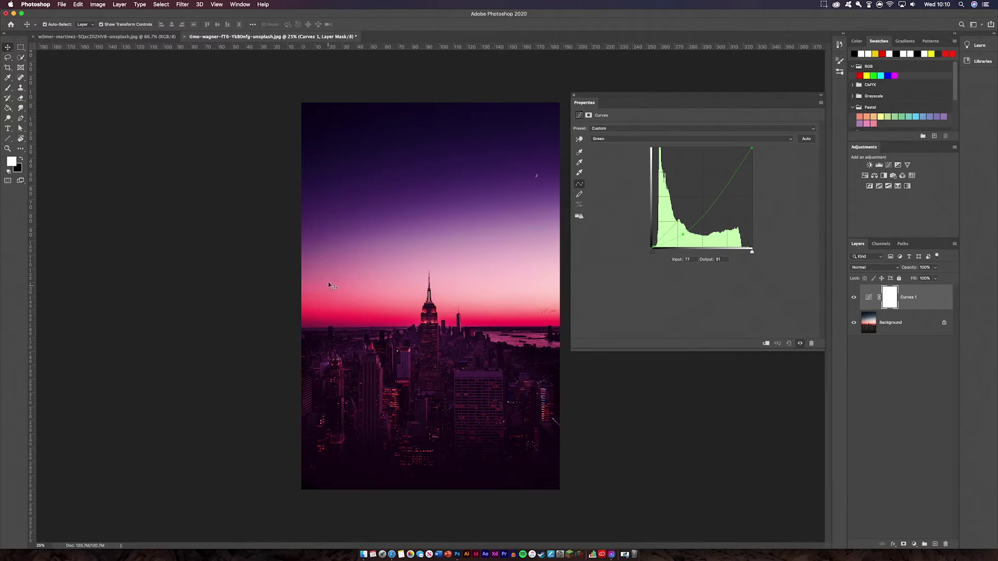
Reshape the Green curve's white and black points, pushing the black point right for a mint sky
left_click_drag(752, 148, 749, 216)
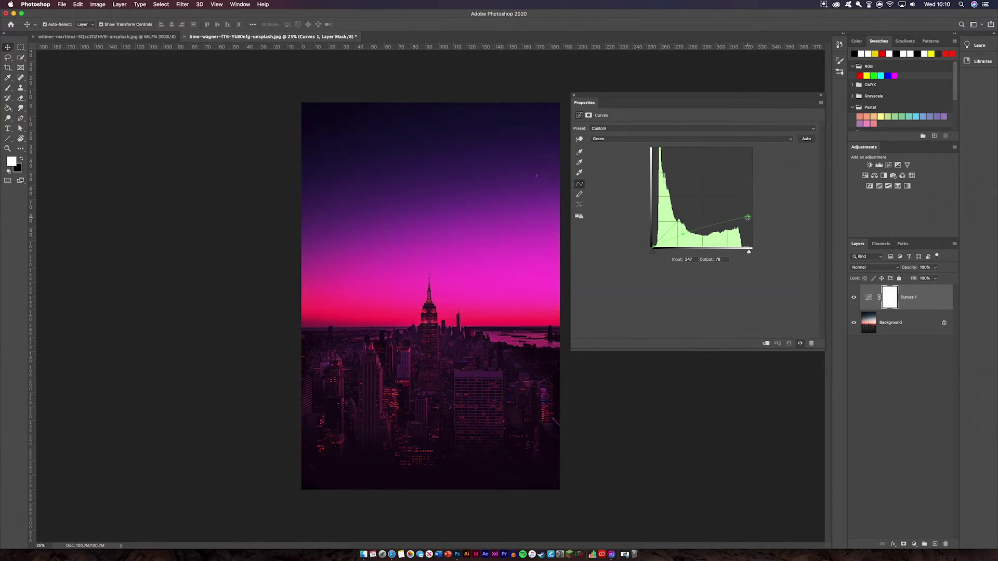
left_click_drag(749, 217, 749, 186)
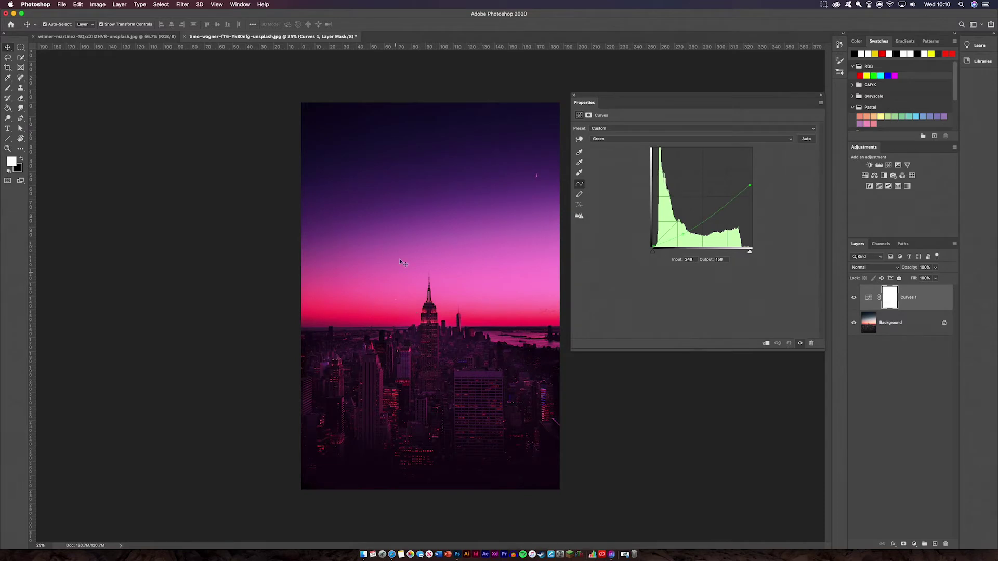
left_click_drag(654, 245, 657, 229)
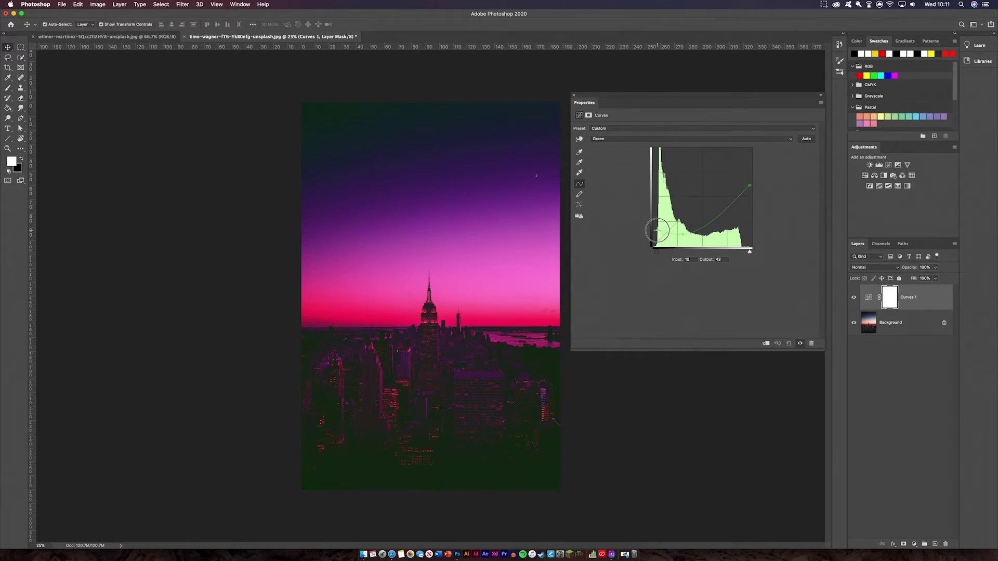
left_click_drag(657, 230, 681, 254)
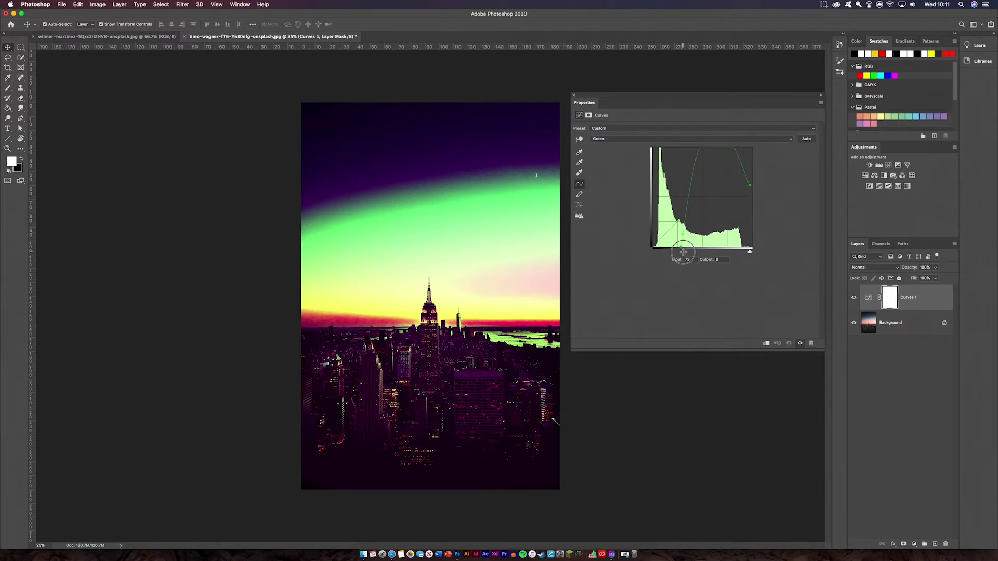
left_click_drag(749, 185, 758, 149)
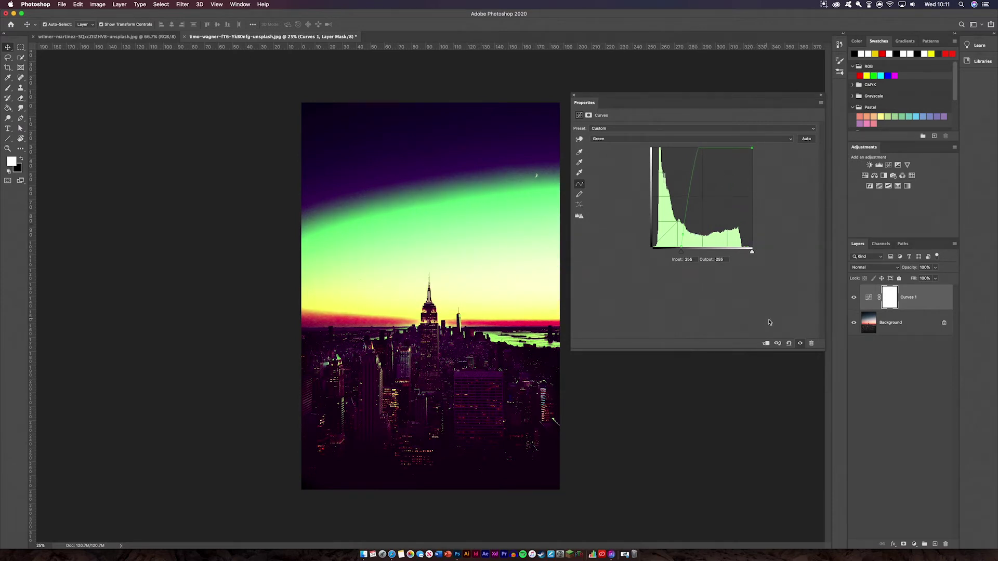
Reset the curve and bend the Blue channel curve to make the scene bluer
left_click(788, 343)
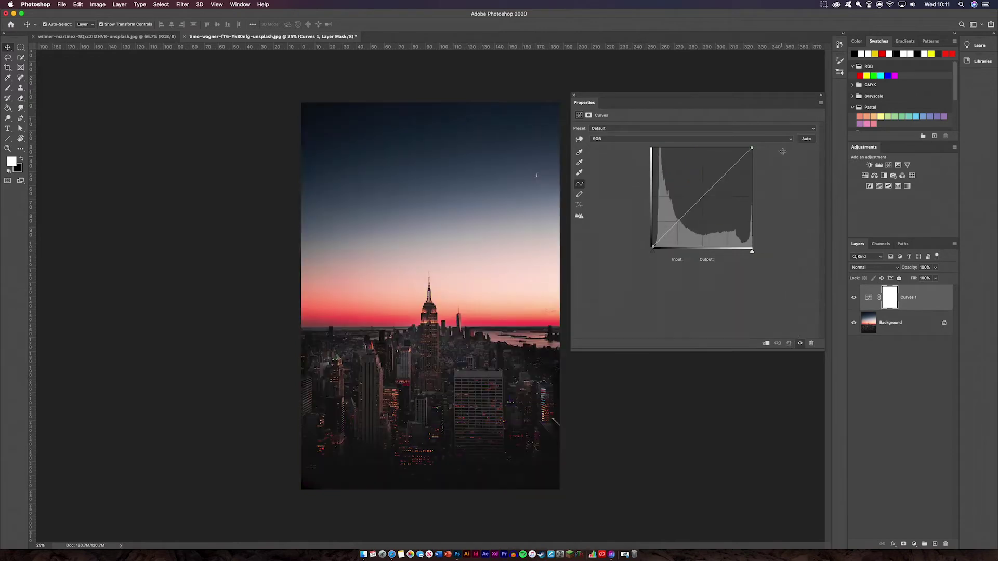
left_click_drag(782, 139, 687, 152)
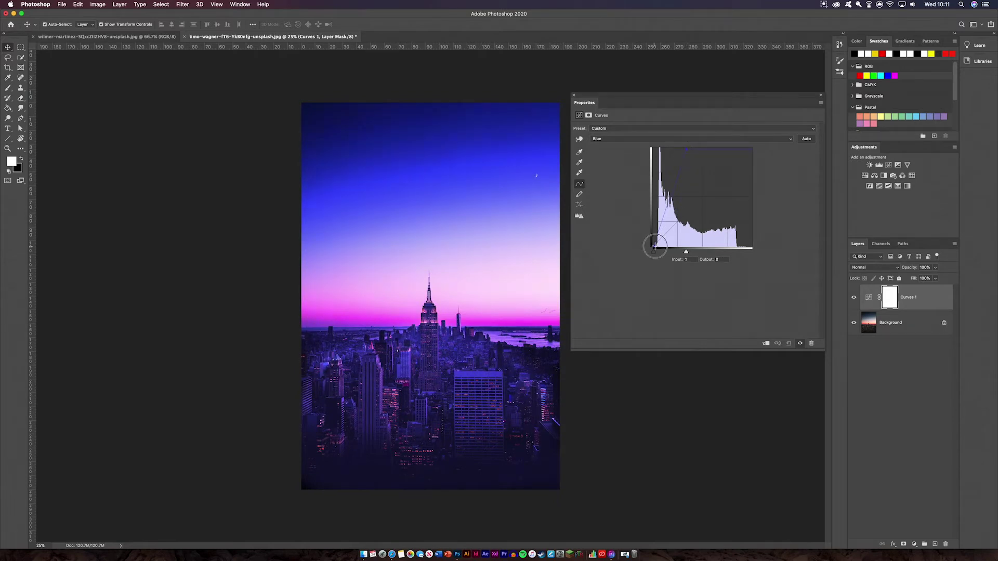
left_click_drag(656, 245, 663, 244)
left_click_drag(677, 196, 667, 203)
left_click(695, 150)
Compare with Curves 1 hidden, then reset and lower the RGB curve to Input 66, Output 28
left_click(854, 299)
left_click(854, 299)
left_click(854, 299)
left_click(854, 300)
left_click(788, 343)
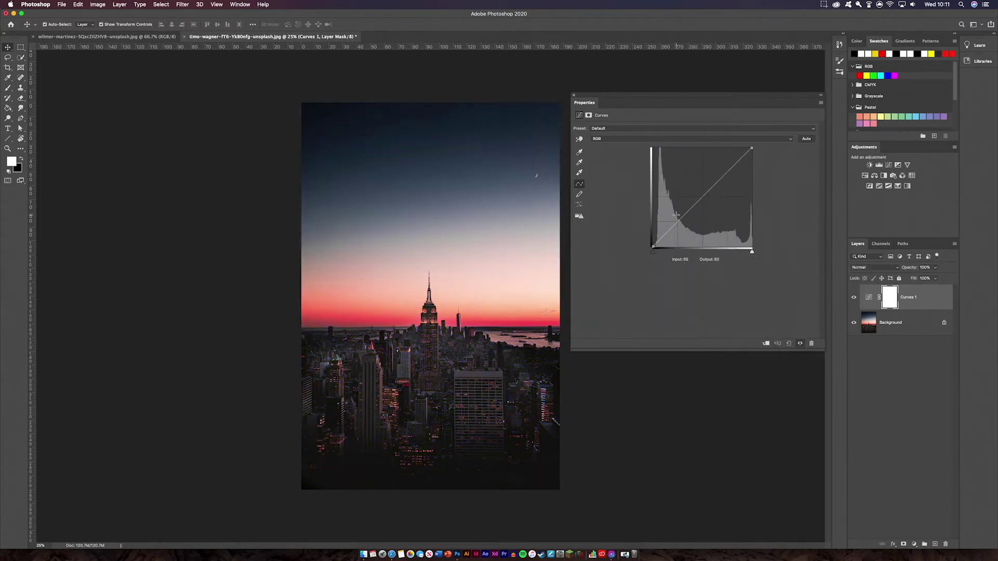
left_click_drag(676, 222, 679, 235)
Reset Curves 1 to its default straight line
left_click(680, 138)
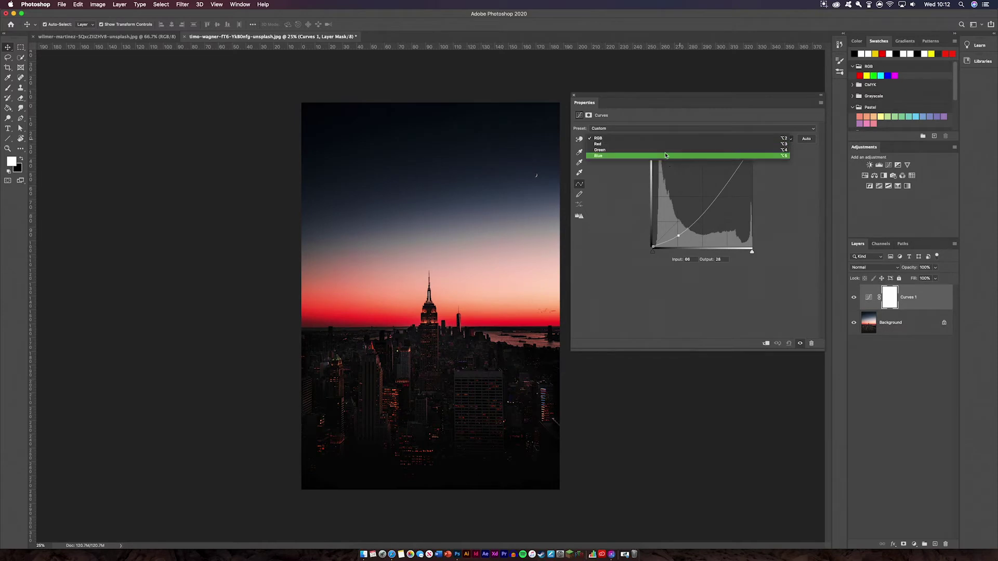
left_click(666, 155)
left_click(666, 138)
key("Return")
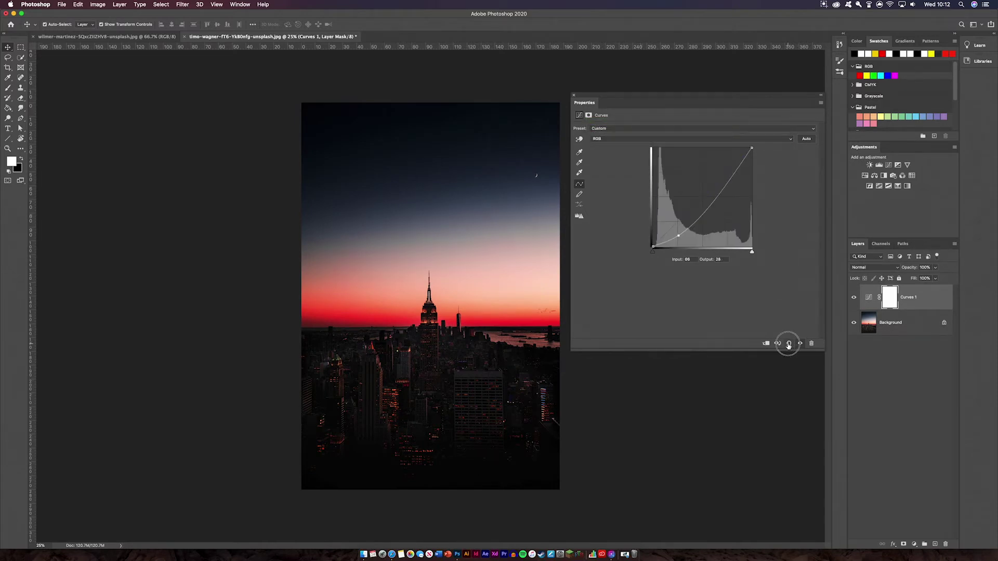
left_click(784, 344)
On the Blue channel, lower the shadows and raise the highlights for a blue-pink sky
left_click(666, 138)
left_click(666, 156)
left_click_drag(665, 235, 673, 242)
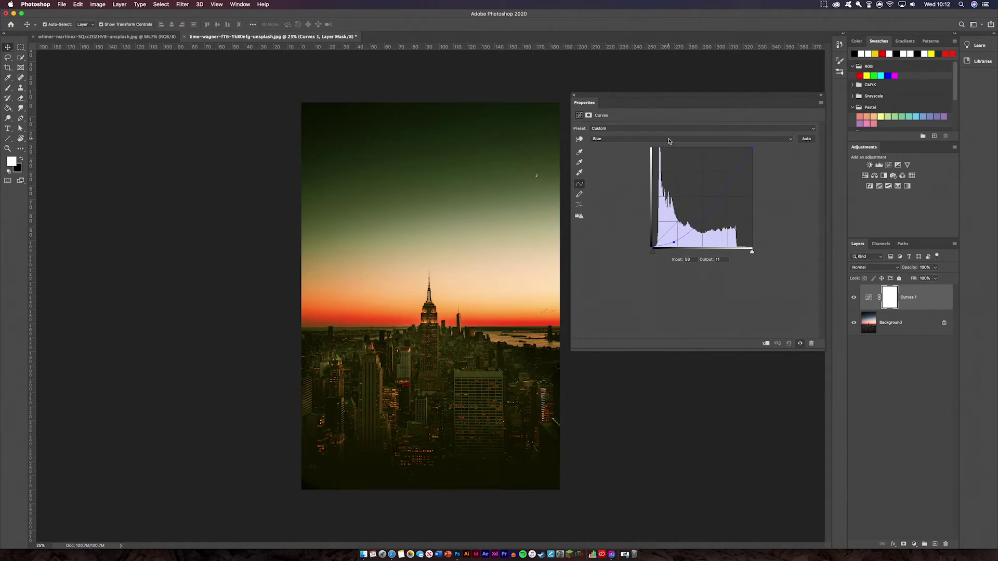
left_click(737, 164)
left_click_drag(738, 165, 731, 157)
Try several black-point eyedropper samples on the image, resetting the curve after each
left_click(788, 343)
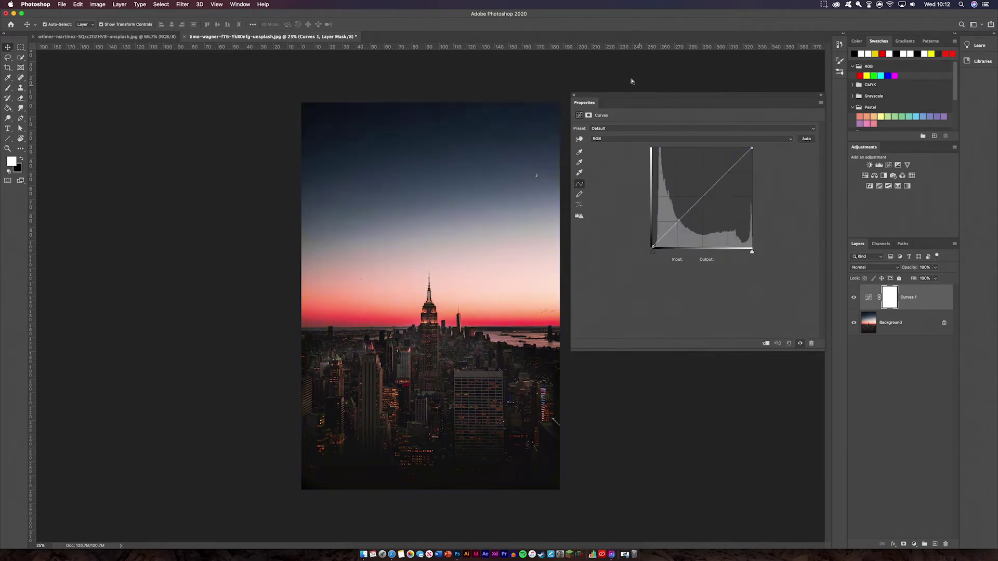
left_click(642, 129)
left_click(640, 117)
left_click(624, 138)
left_click(580, 154)
left_click(579, 152)
left_click(359, 220)
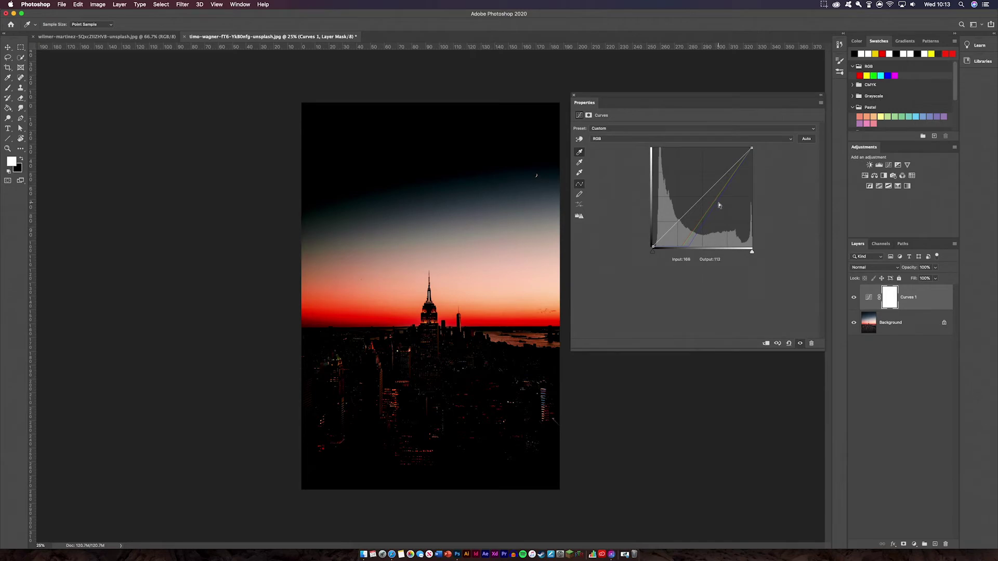
left_click(789, 344)
left_click(339, 307)
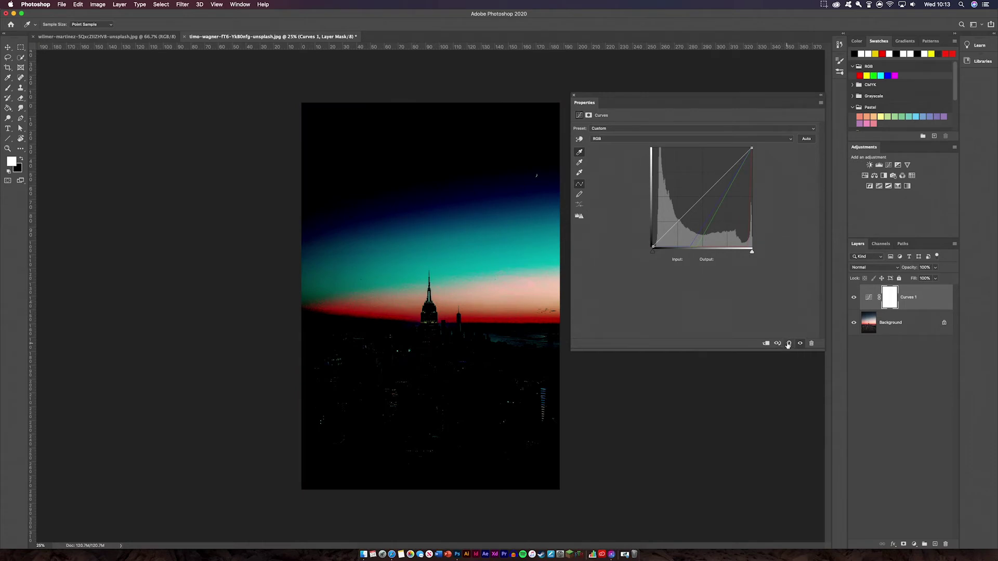
left_click(788, 344)
left_click(476, 370)
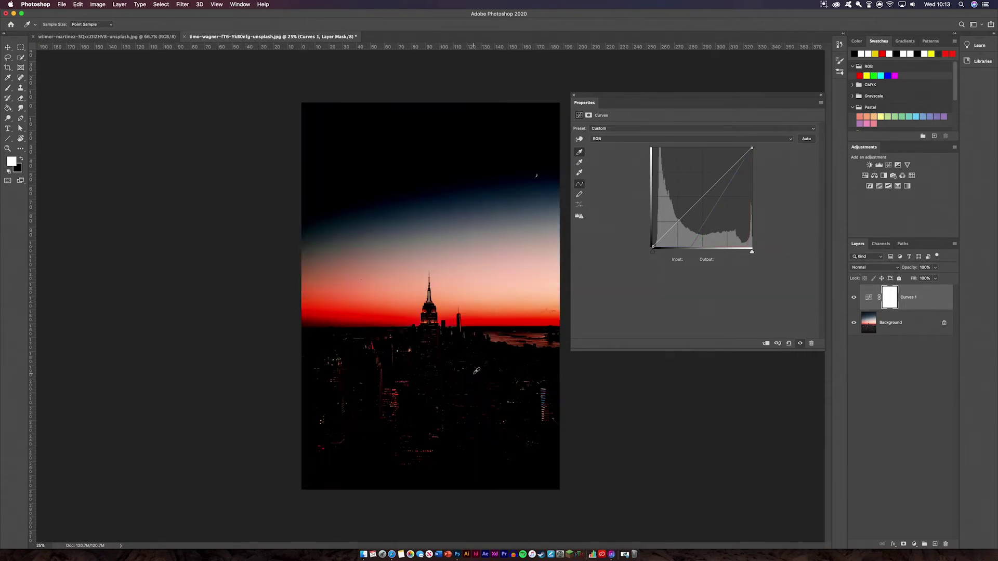
left_click(788, 344)
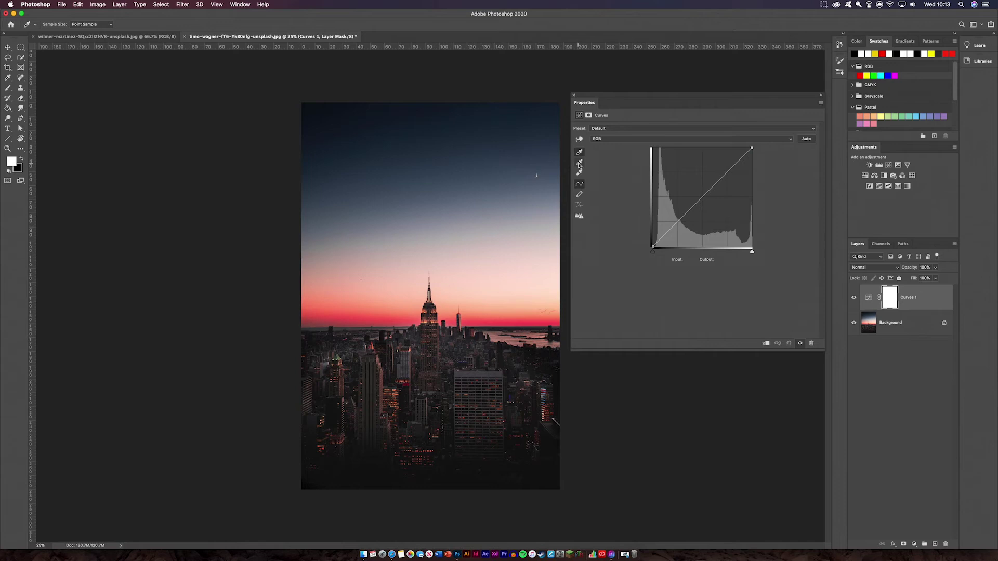
With the on-image adjustment tool, darken the sky's dark tones and lift the city's midtones
left_click(581, 140)
left_click_drag(353, 168, 350, 178)
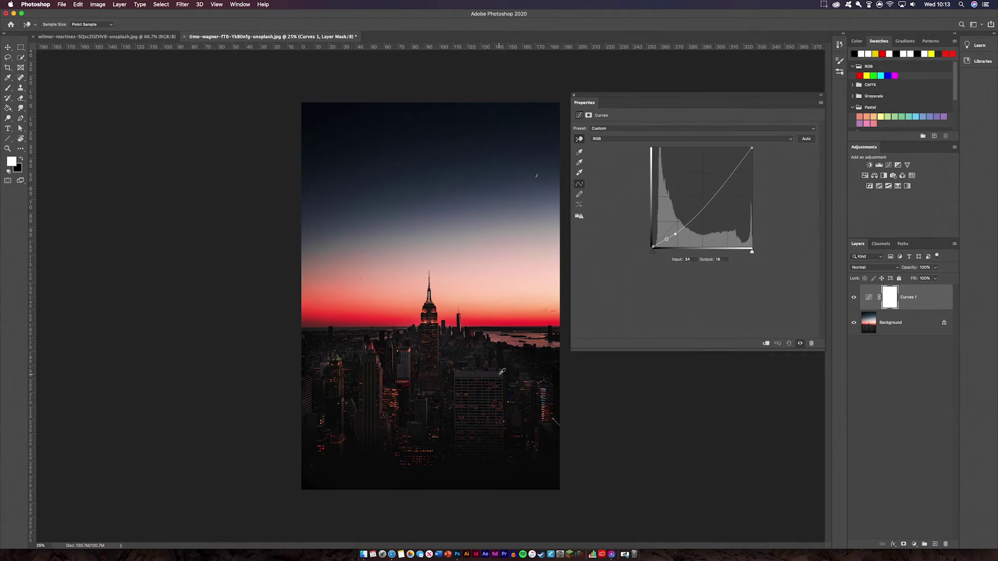
left_click_drag(502, 371, 499, 365)
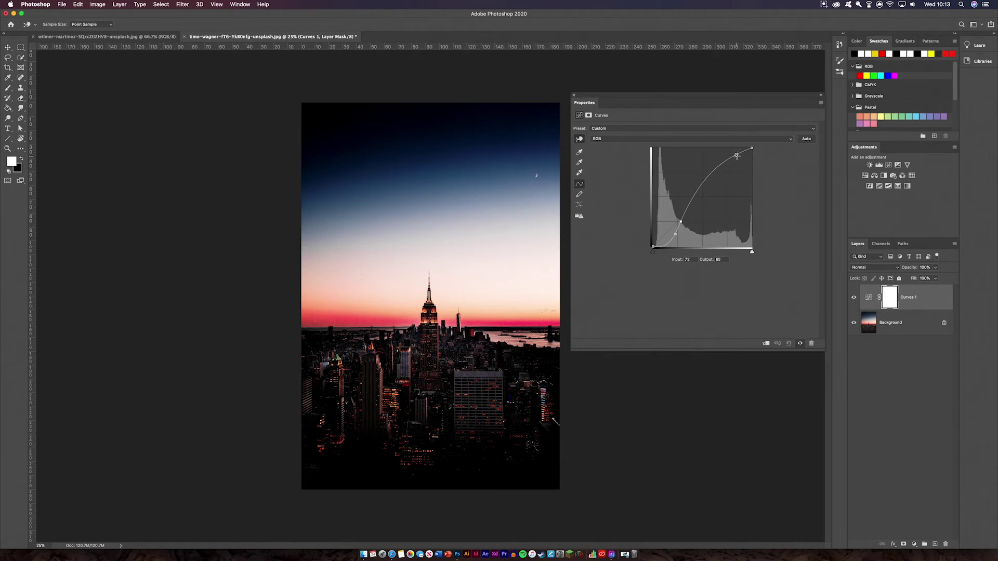
Refine the gentle S-curve to a shadow point at Input 52, Output 37, comparing with Curves 1 hidden
left_click_drag(736, 154, 736, 165)
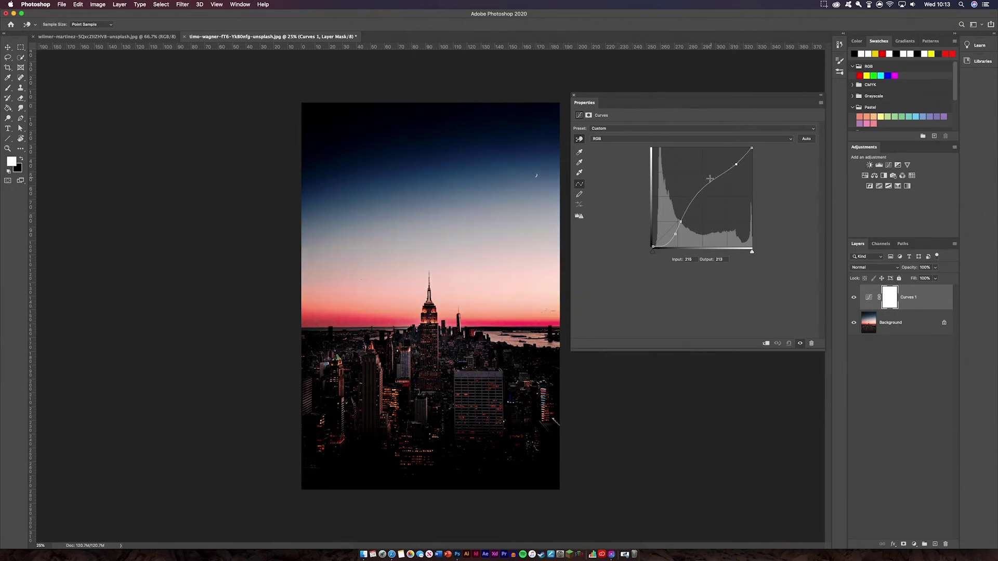
left_click_drag(687, 219, 688, 206)
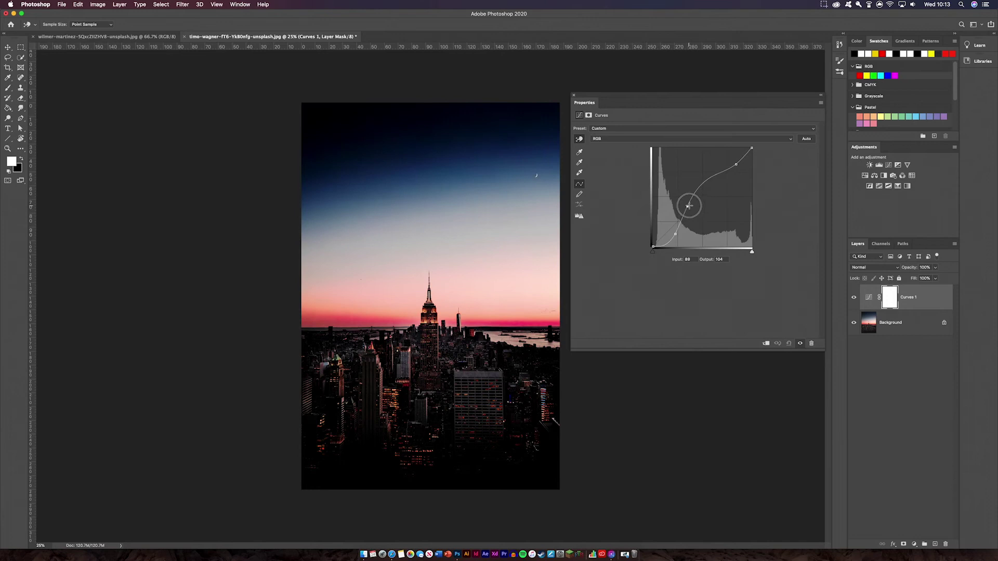
left_click(673, 232)
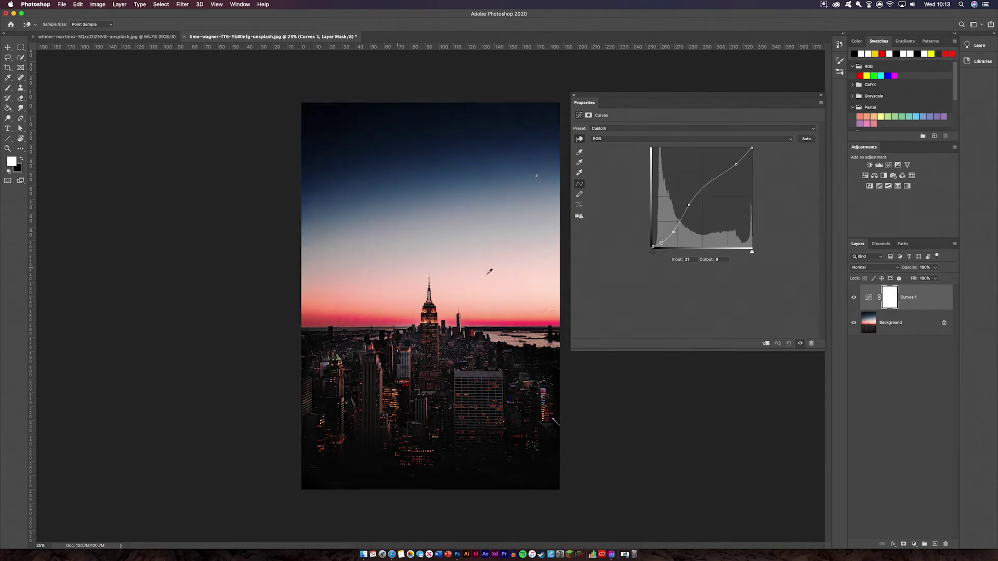
left_click(854, 299)
left_click(853, 299)
left_click(853, 299)
left_click(853, 300)
Keep the RGB channel selected and close the Curves properties
left_click(629, 140)
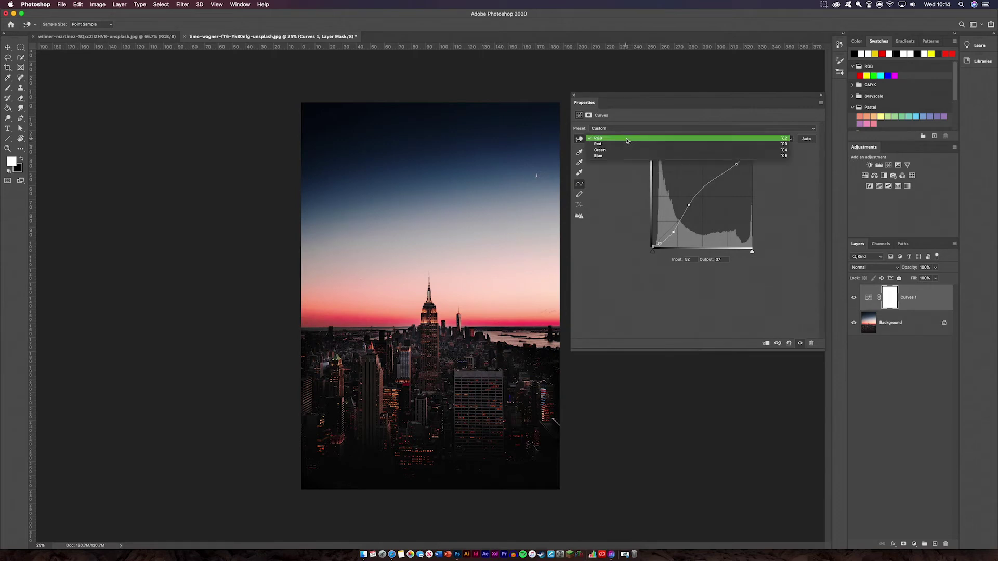
left_click(757, 309)
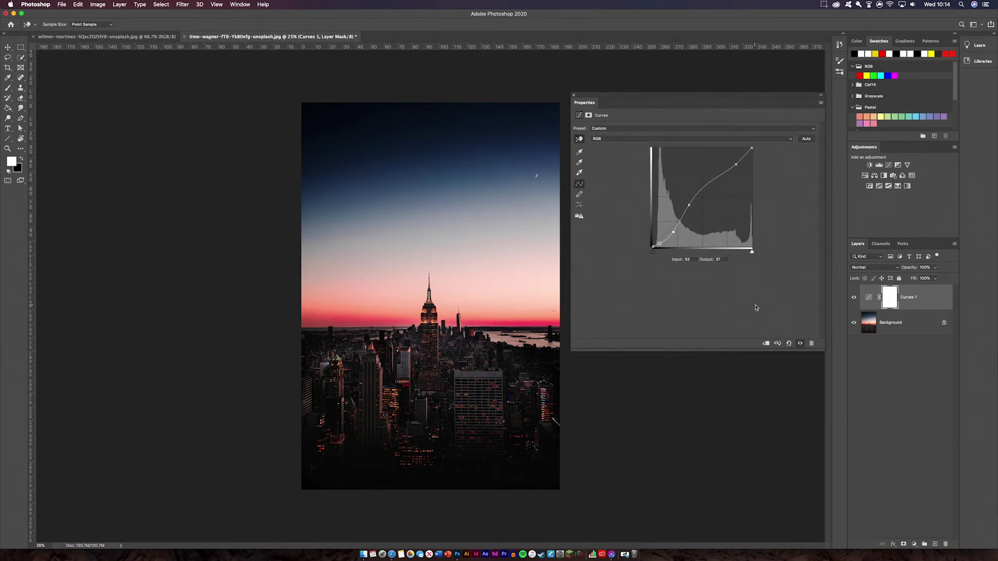
left_click(573, 94)
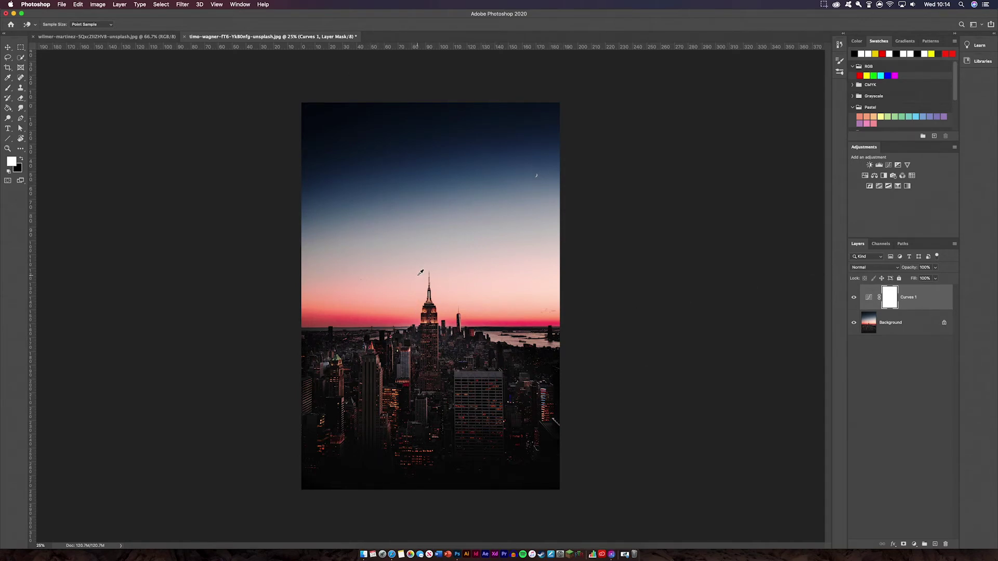
On the Times Square photo, convert Layer 0 to a smart object and add a Curves adjustment layer
key("ctrl+Tab")
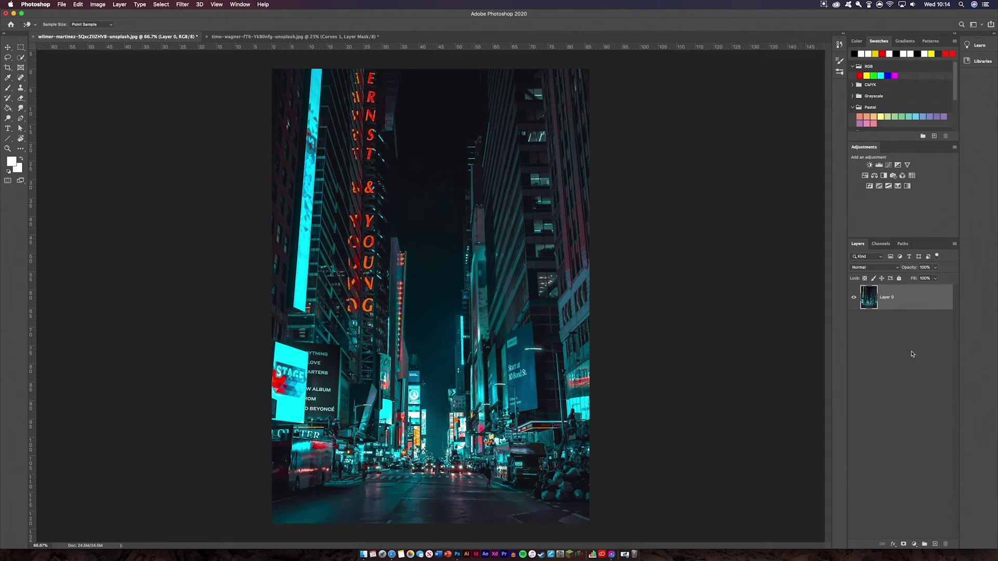
right_click(911, 306)
left_click(896, 315)
left_click(888, 166)
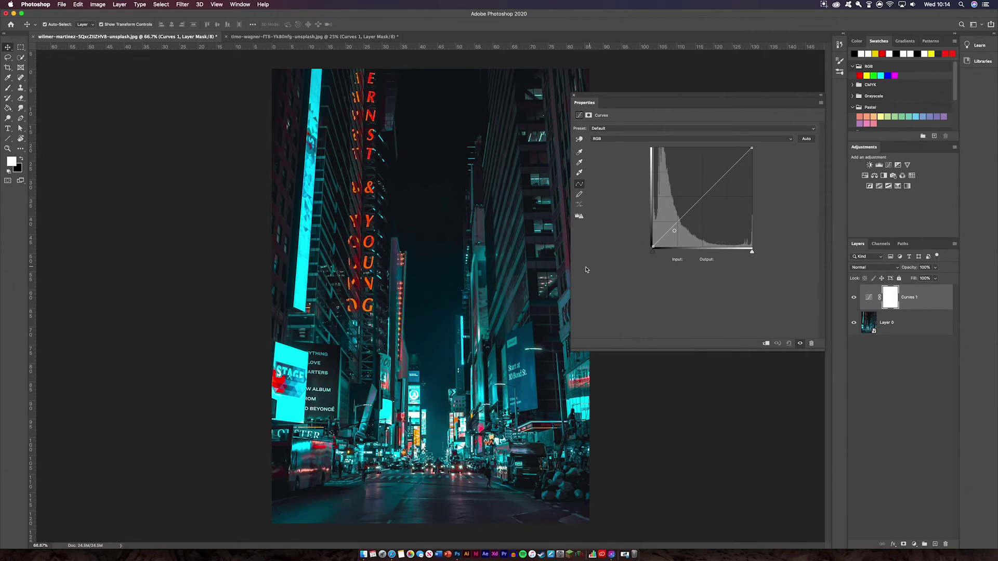
Shape an S-curve from image tones, darkening the sign and raising midtones, then compare it on and off
left_click_drag(571, 271, 698, 187)
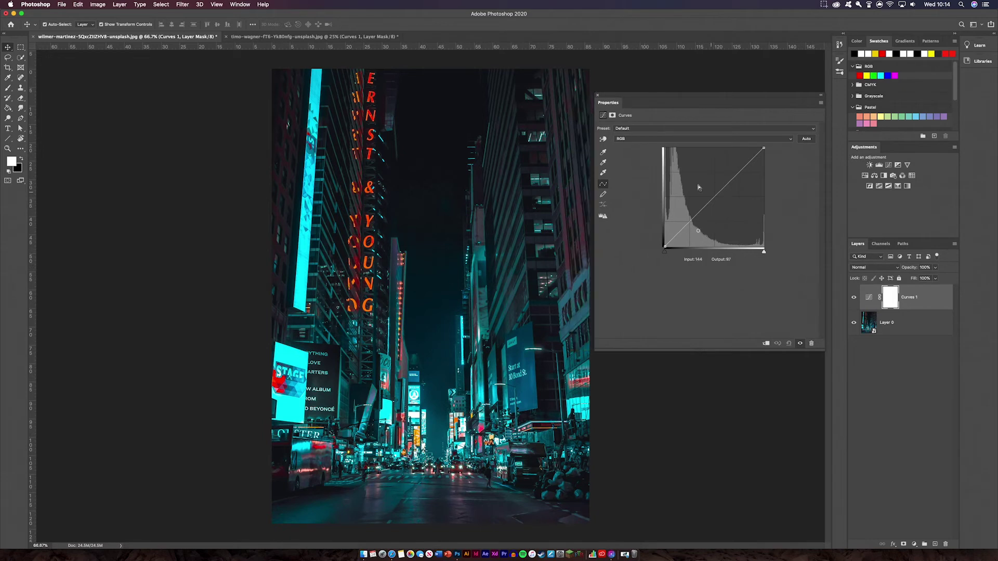
left_click(603, 139)
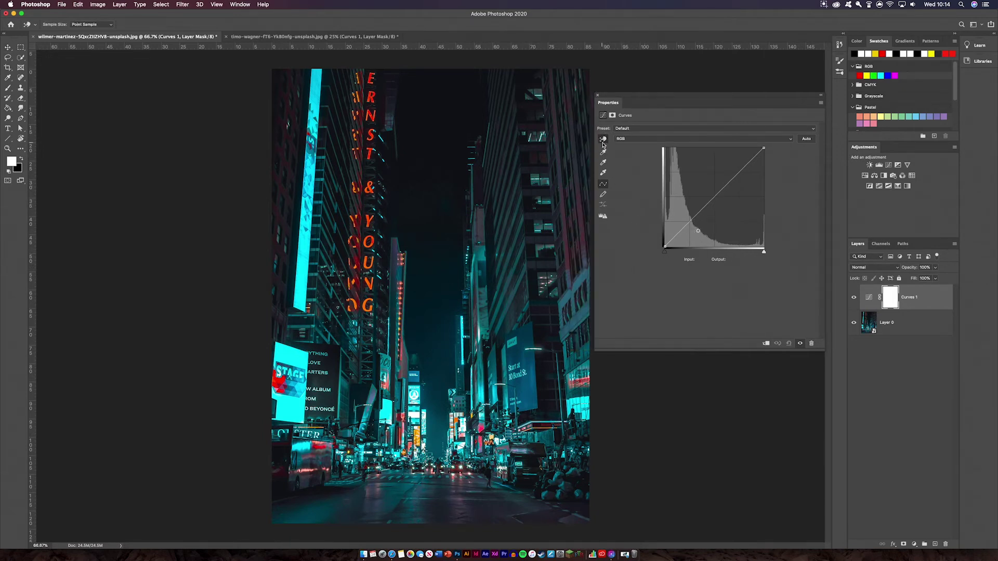
left_click(318, 88)
left_click_drag(317, 90, 315, 106)
left_click(435, 466)
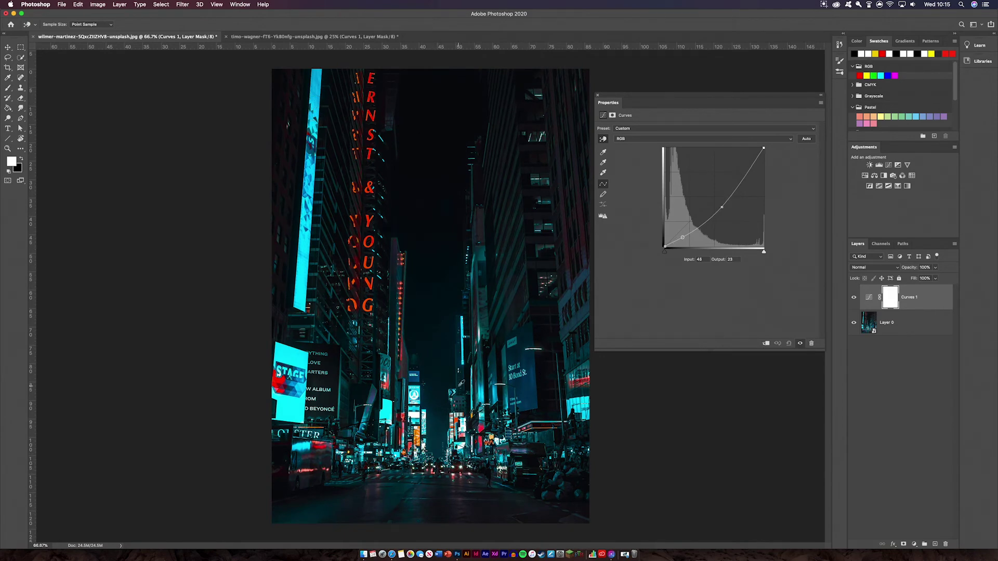
mouse_move(676, 235)
left_mouse_down()
mouse_move(681, 227)
mouse_move(683, 241)
left_mouse_up()
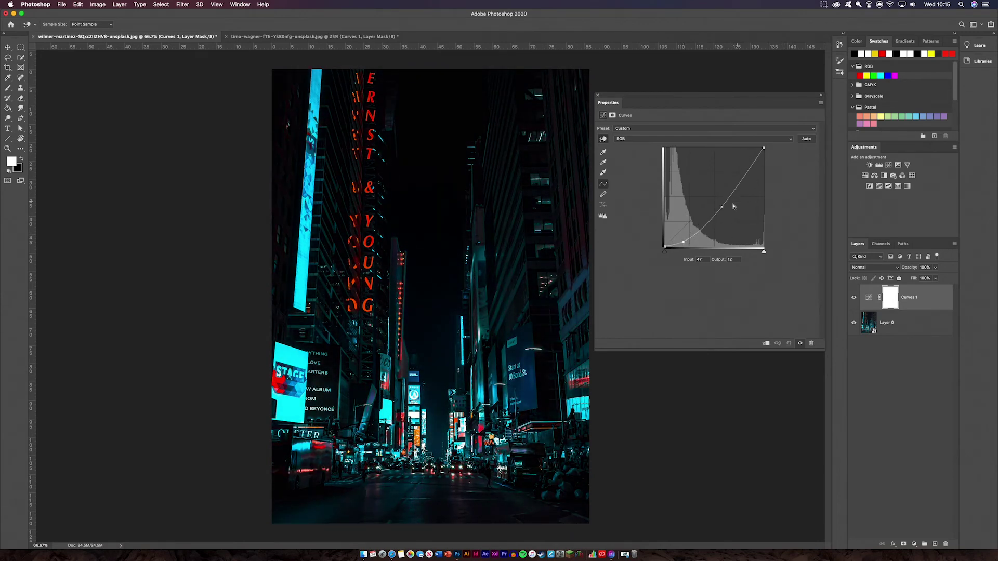
left_click_drag(722, 207, 721, 180)
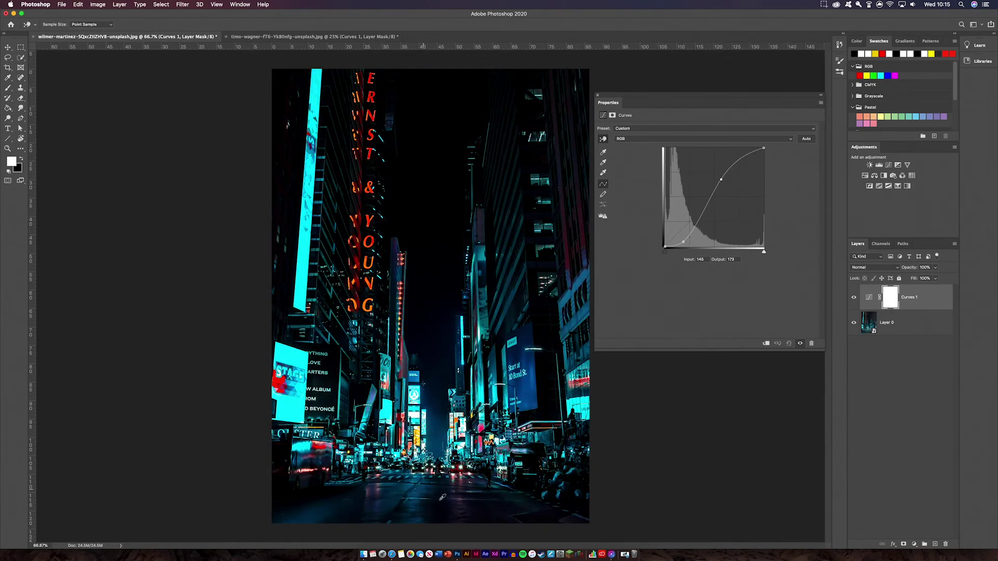
left_click(854, 296)
left_click(854, 298)
left_click(789, 343)
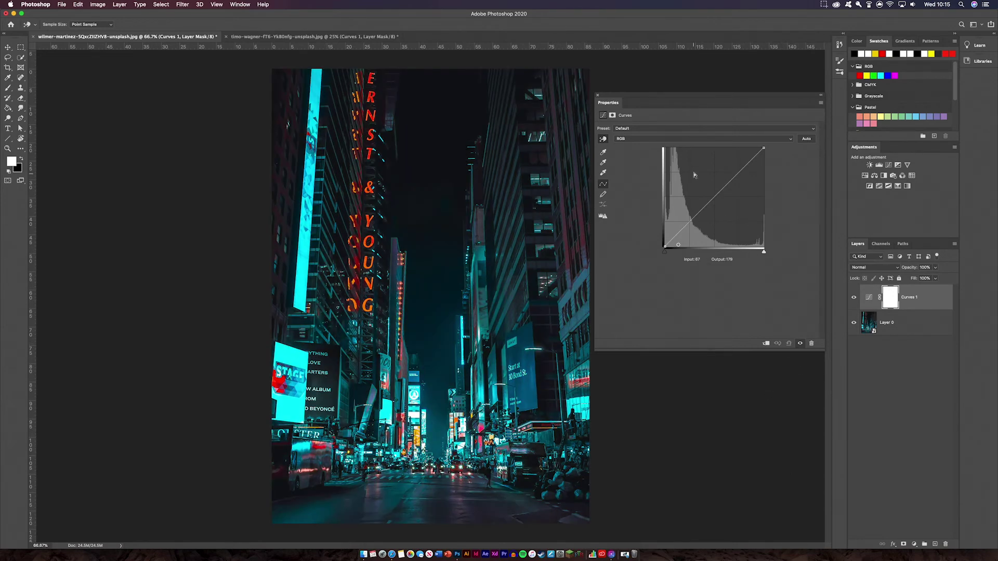
left_click(686, 139)
left_click(666, 156)
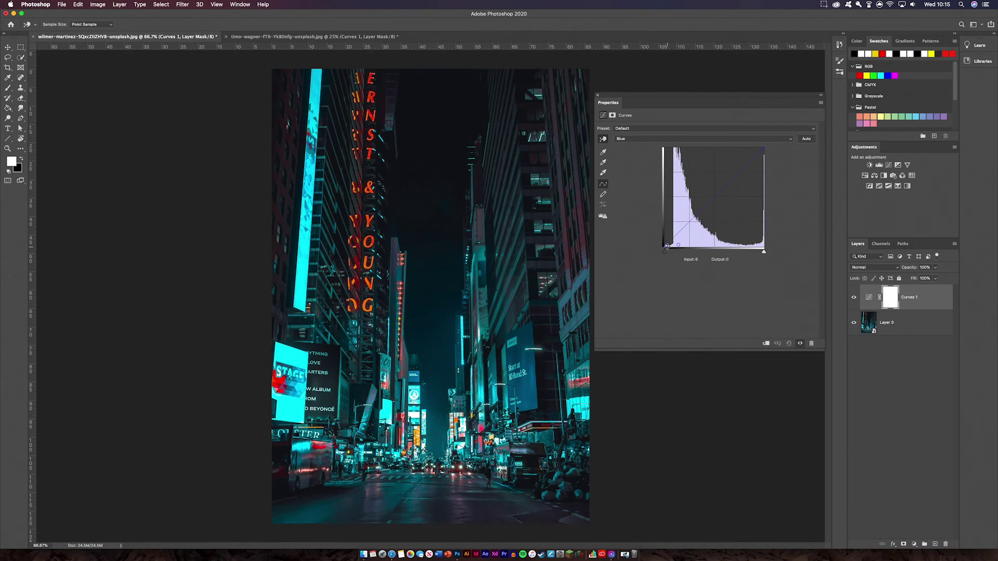
left_click_drag(666, 247, 689, 244)
left_click(735, 164)
left_click_drag(732, 196, 715, 232)
left_click(788, 345)
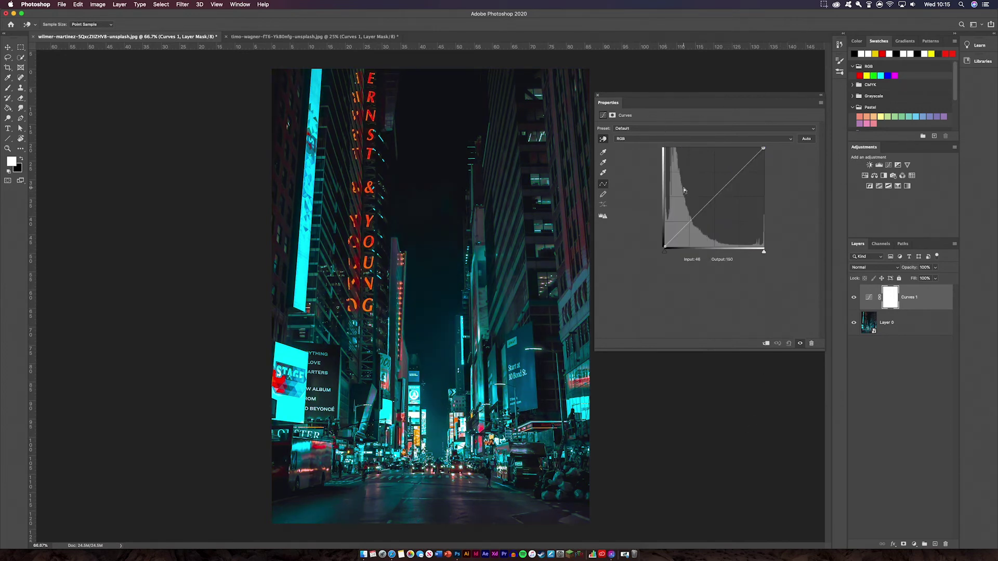
left_click(685, 139)
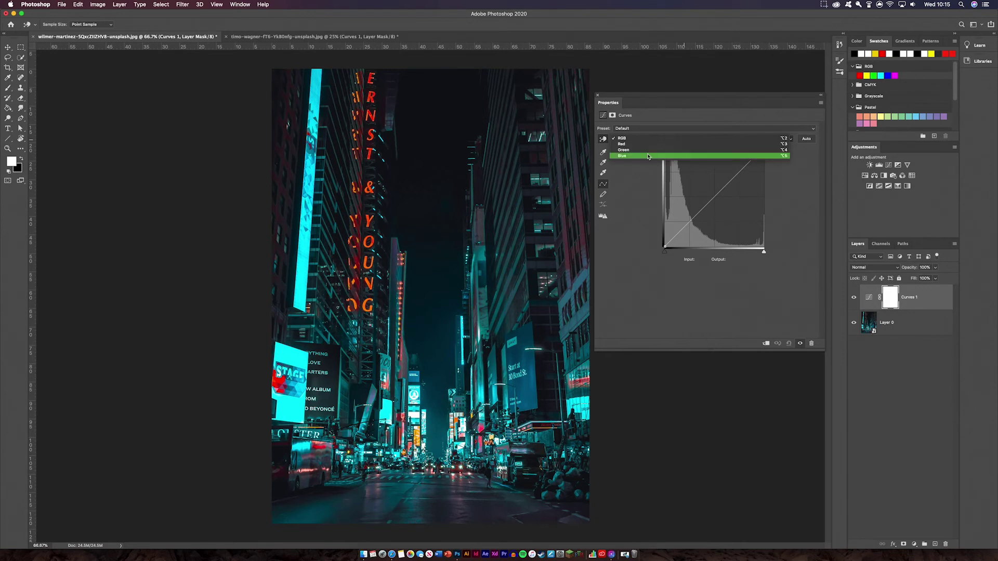
left_click(638, 150)
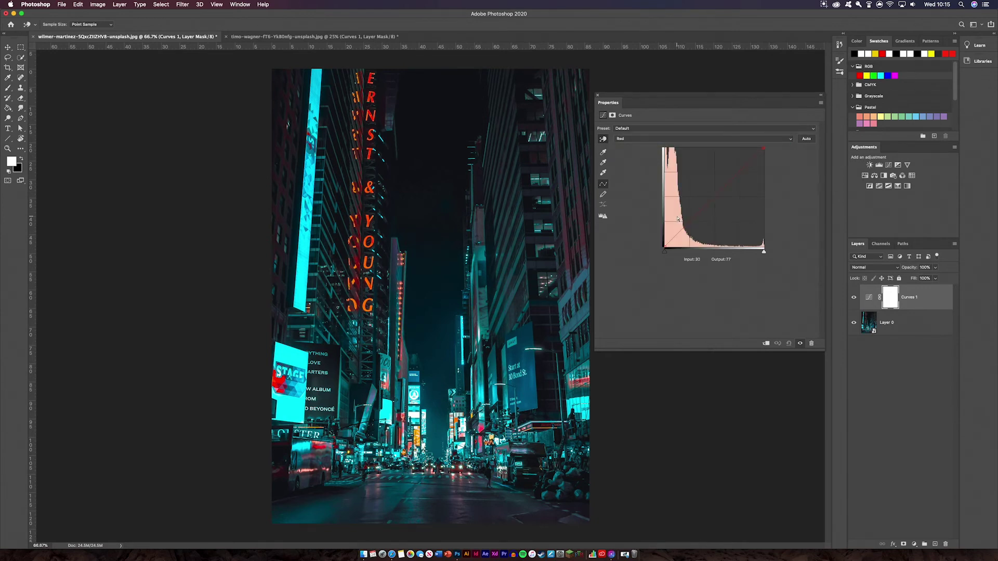
left_click_drag(689, 224, 686, 233)
left_click_drag(687, 233, 691, 238)
left_click_drag(765, 150, 774, 196)
mouse_move(692, 236)
left_mouse_down()
mouse_move(678, 222)
mouse_move(664, 234)
mouse_move(664, 209)
mouse_move(689, 236)
left_mouse_up()
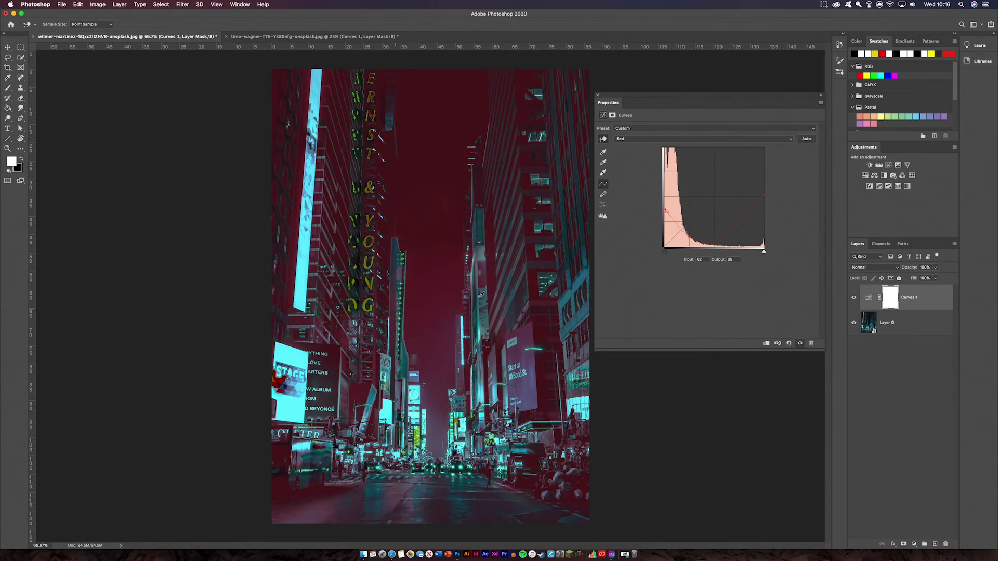
left_click(789, 343)
Bend the Green channel curve down through shadows and midtones, keeping its black point input at 0, for a magenta-purple tint
left_click(697, 139)
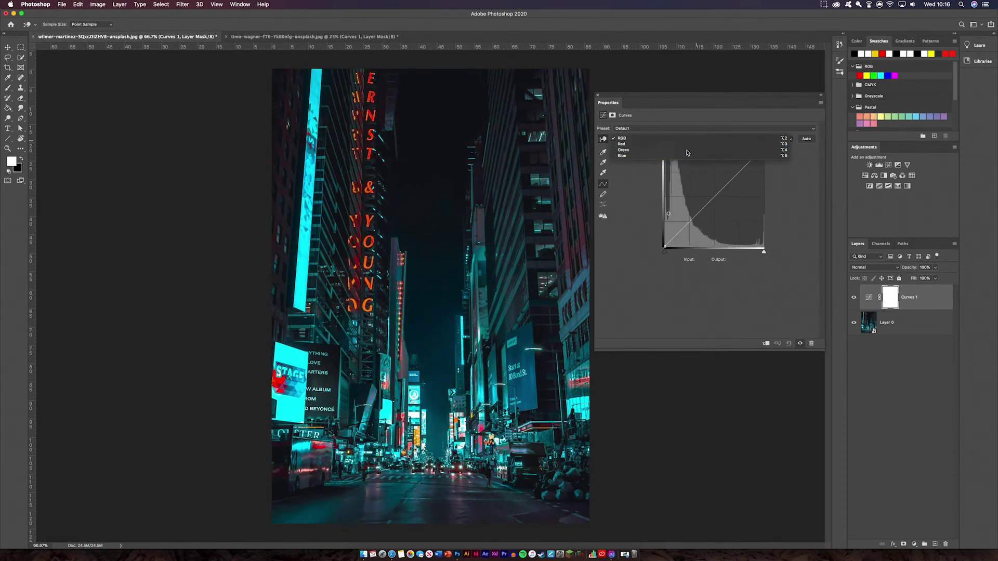
left_click(686, 150)
left_click_drag(762, 147, 699, 149)
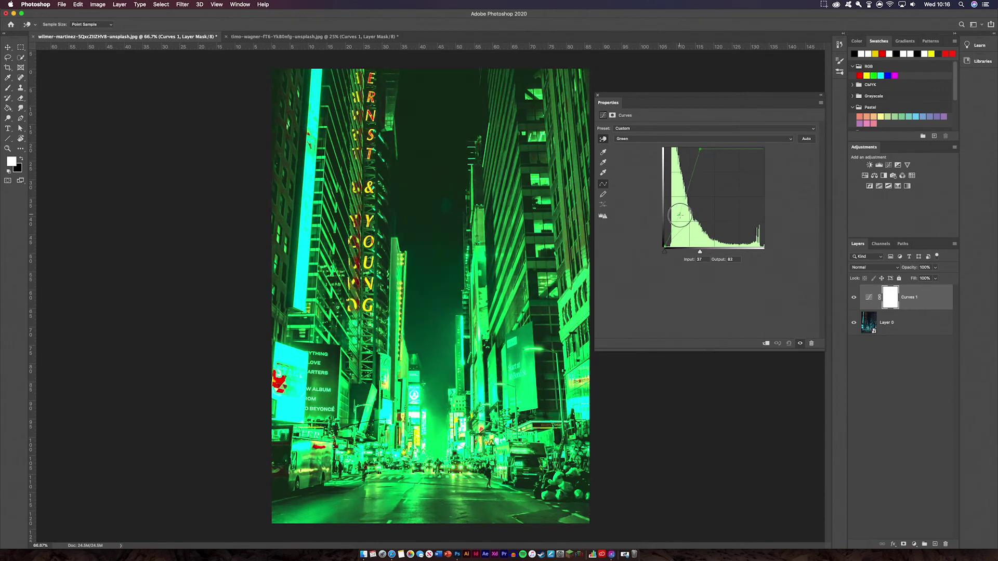
left_click_drag(676, 212, 684, 224)
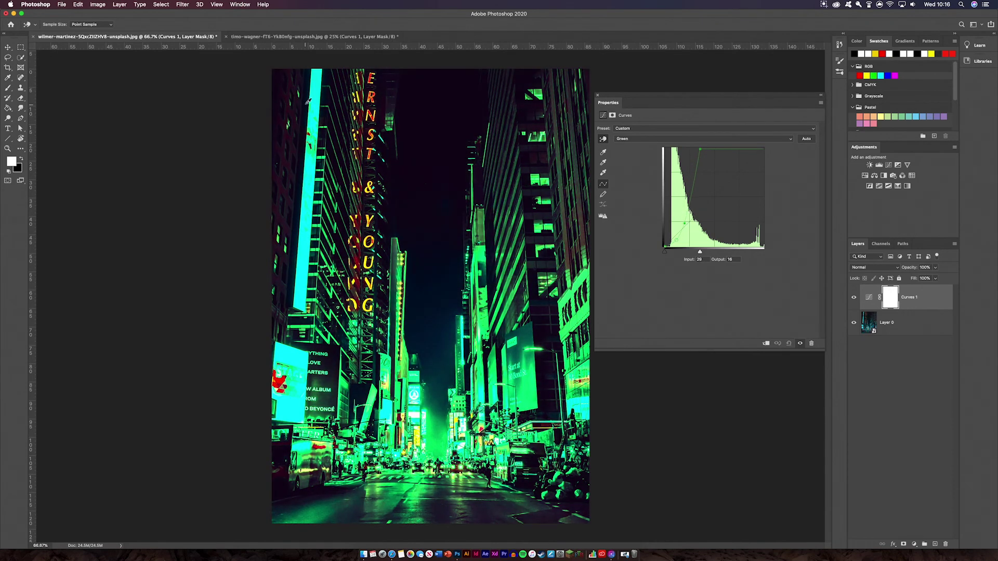
left_click_drag(700, 150, 727, 156)
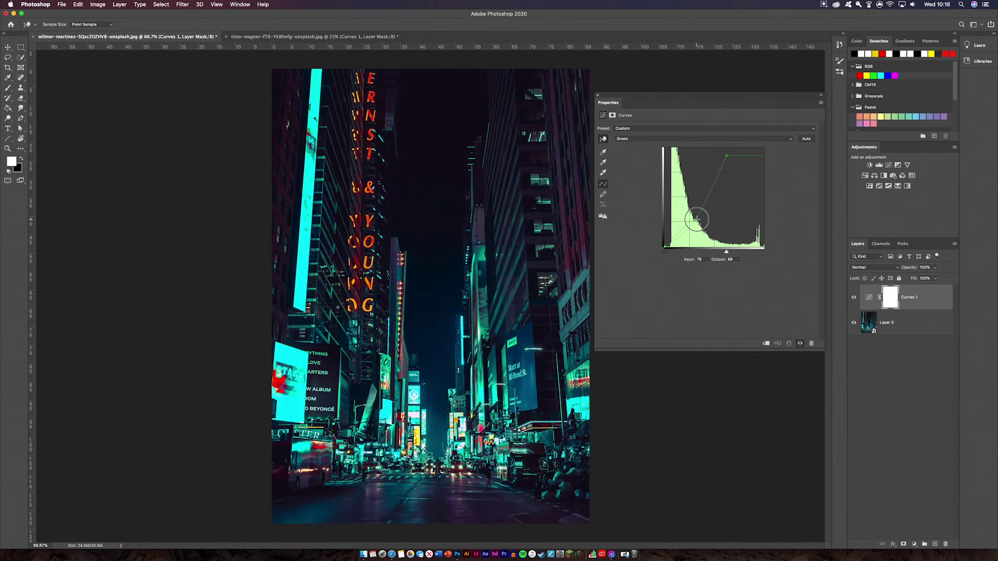
mouse_move(696, 220)
left_mouse_down()
mouse_move(686, 206)
mouse_move(707, 233)
mouse_move(699, 229)
left_mouse_up()
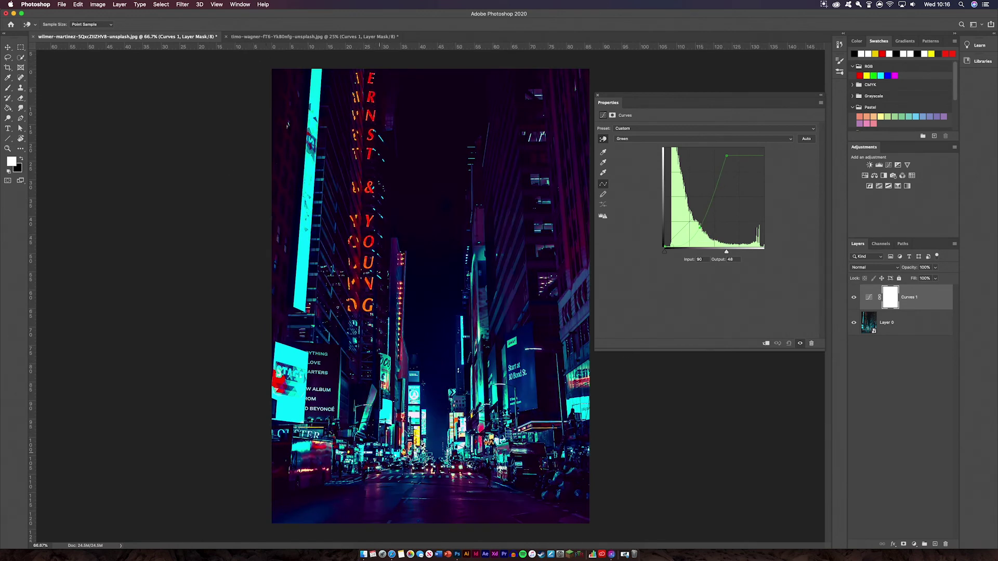
left_click_drag(727, 155, 751, 148)
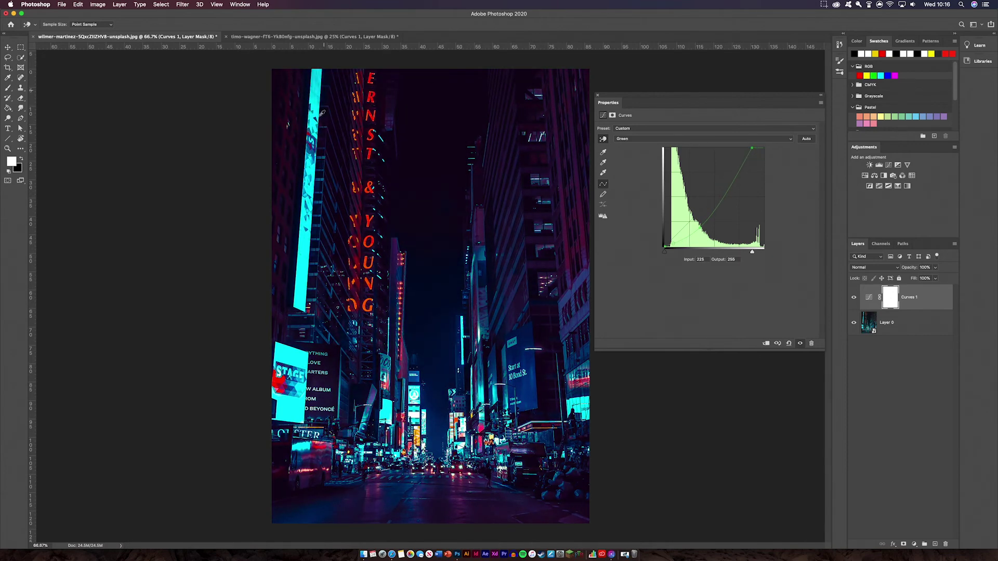
left_click_drag(752, 252, 762, 253)
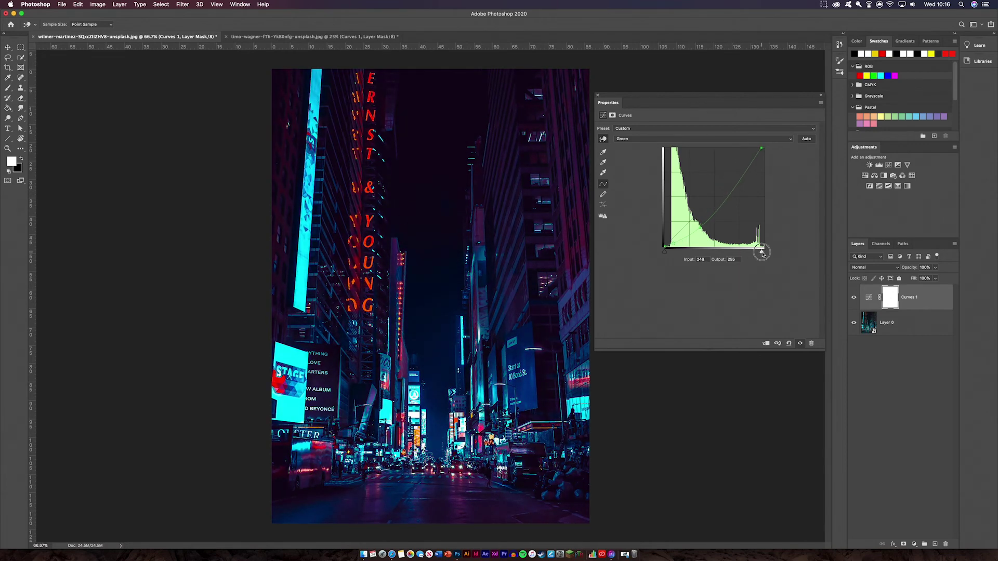
left_click_drag(681, 228, 693, 246)
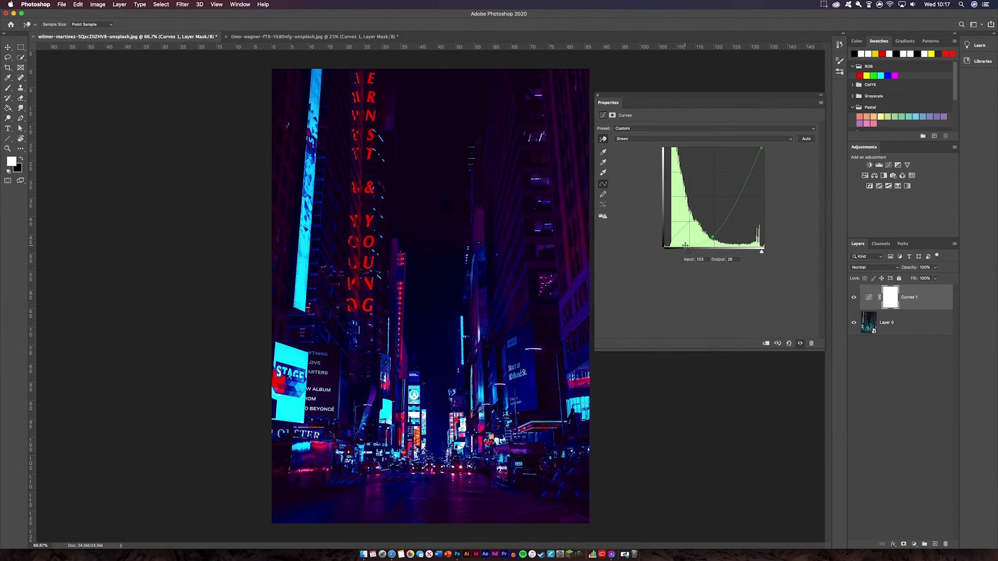
left_click_drag(685, 245, 649, 245)
left_click_drag(714, 238, 700, 225)
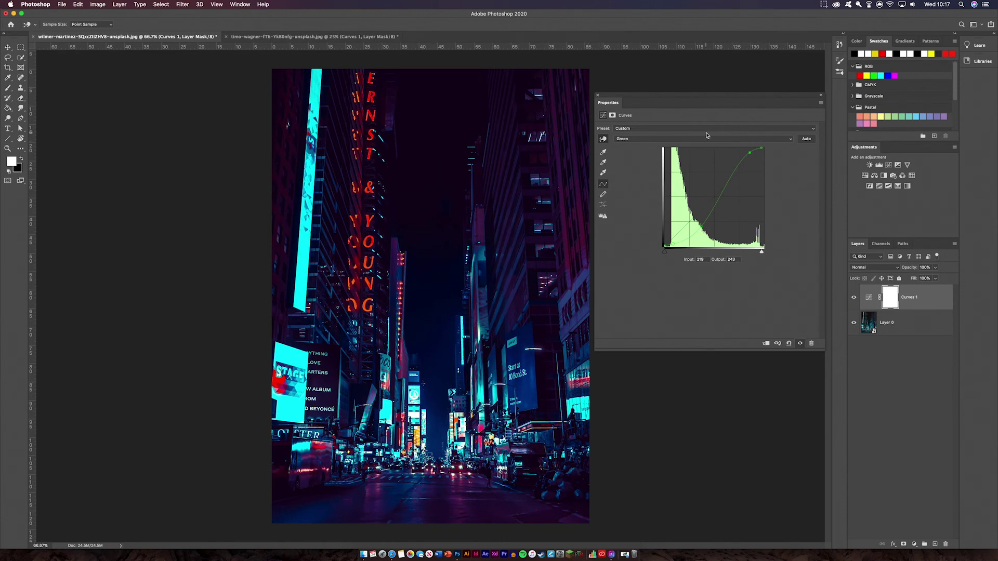
On the RGB channel, lower a shadow point and raise the top point to Input 209, Output 255
left_click(690, 141)
left_click(662, 137)
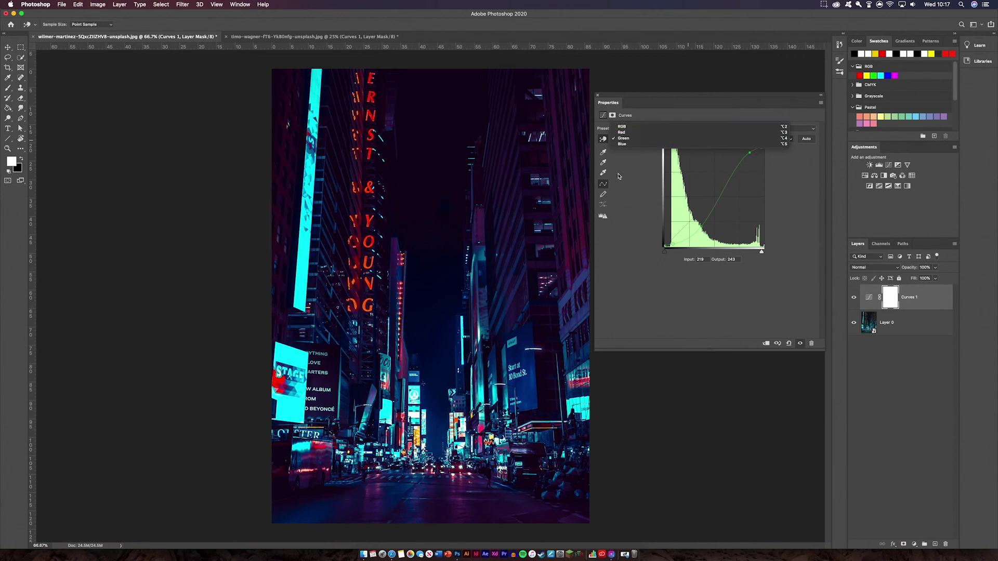
left_click(603, 186)
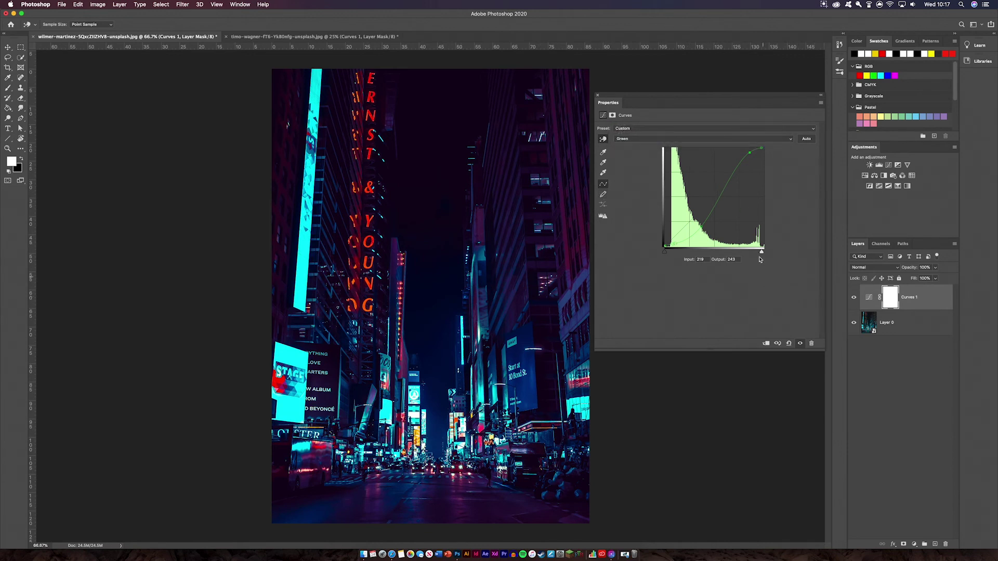
left_click(686, 139)
left_click(673, 128)
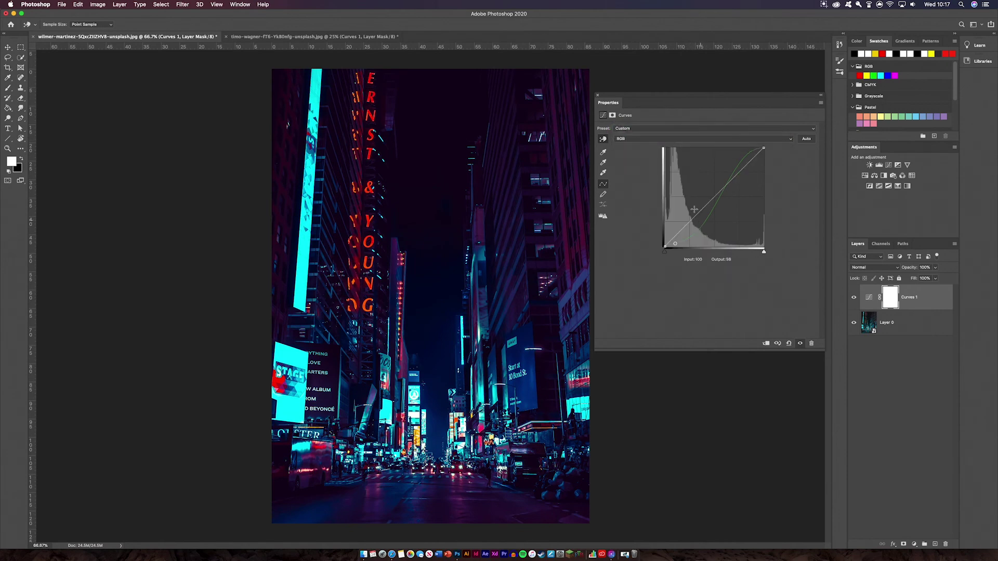
left_click_drag(686, 225, 683, 219)
left_click_drag(749, 155, 754, 164)
left_click_drag(683, 218, 691, 230)
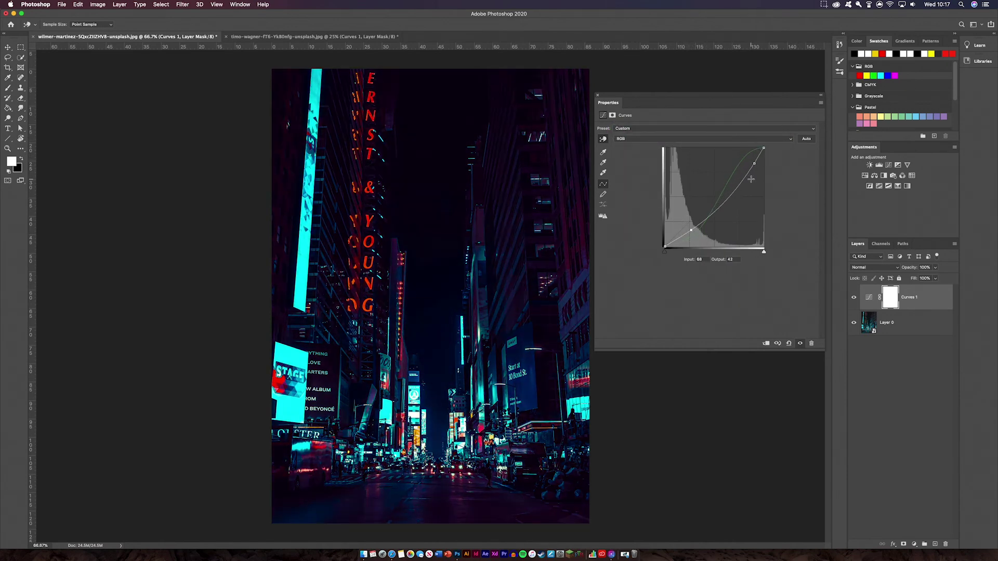
left_click_drag(753, 162, 744, 149)
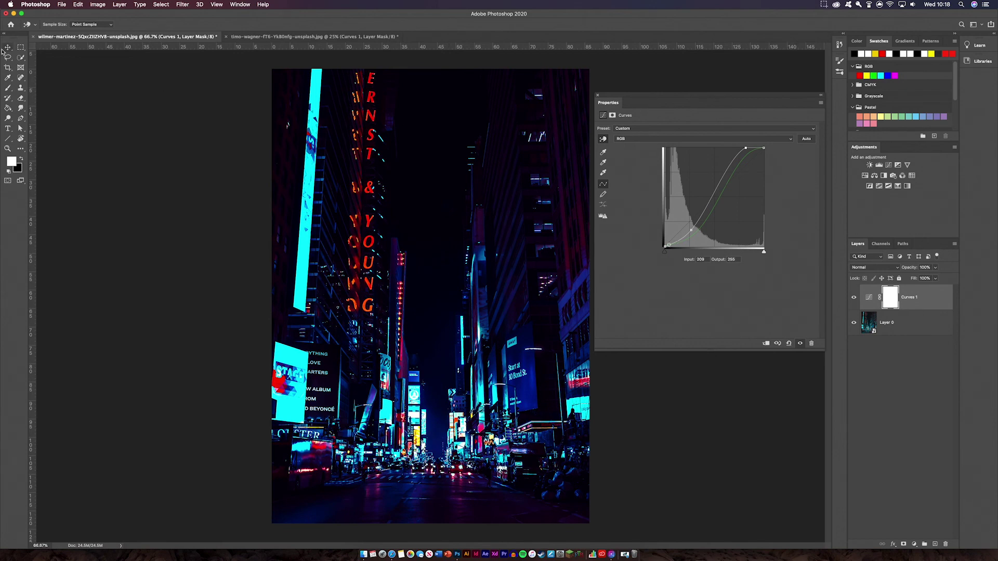
Reset Curves to default, then pull RGB shadows down and highlights up into an S-curve
key("v")
left_click(789, 343)
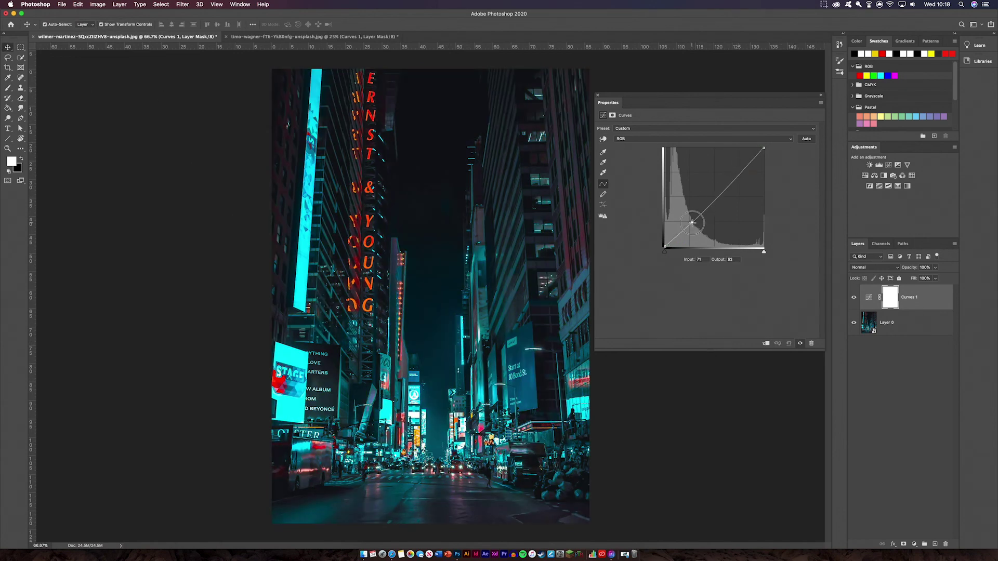
left_click_drag(697, 215, 698, 232)
left_click_drag(734, 168, 746, 150)
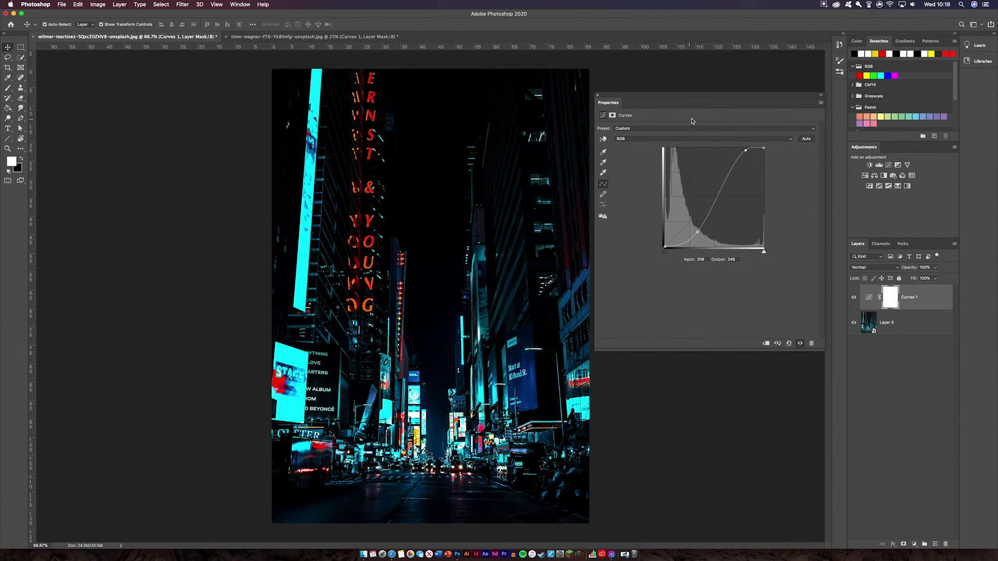
Fine-tune both S-curve points, settling the top point at Input 205, Output 253
left_click(692, 139)
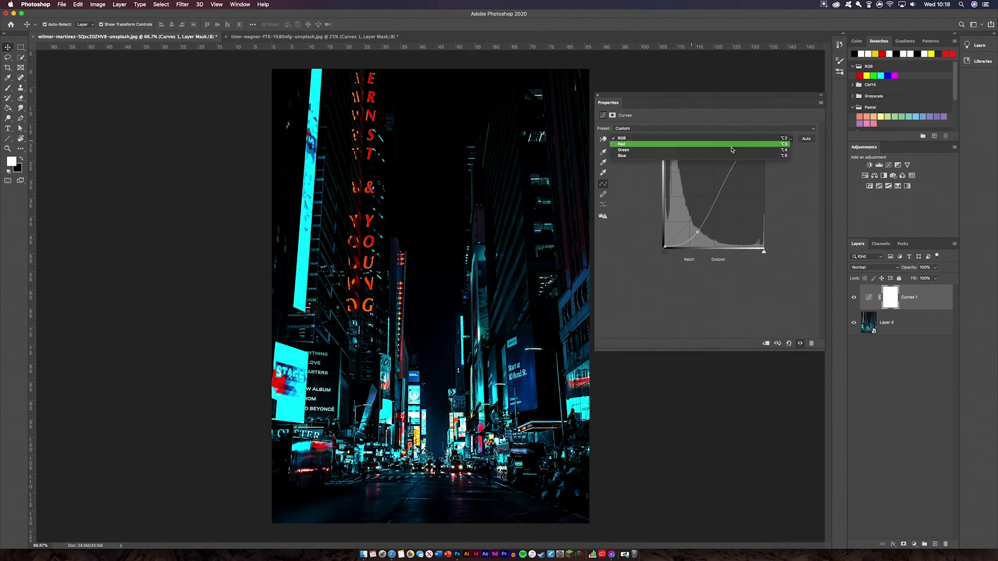
left_click(800, 166)
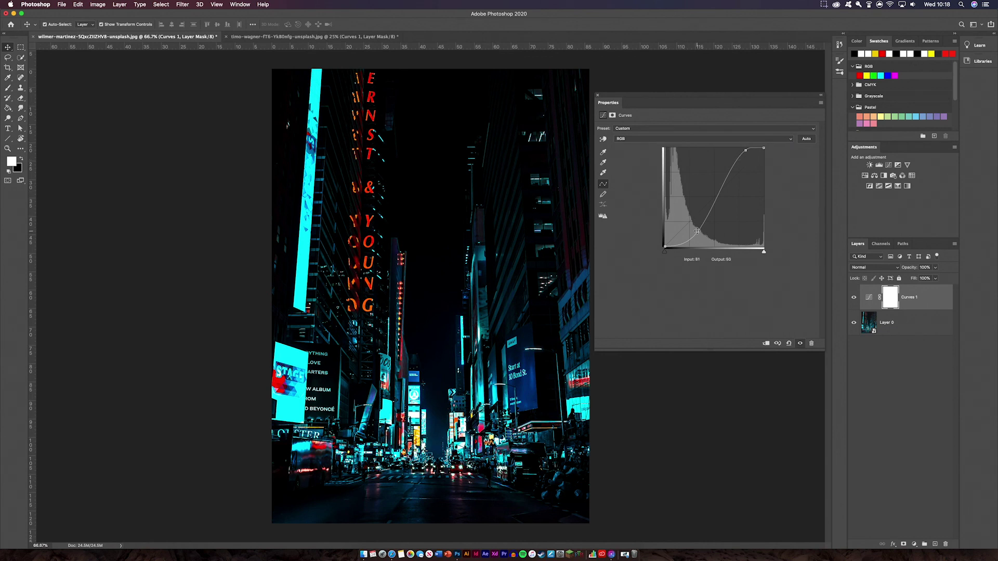
left_click_drag(745, 150, 737, 149)
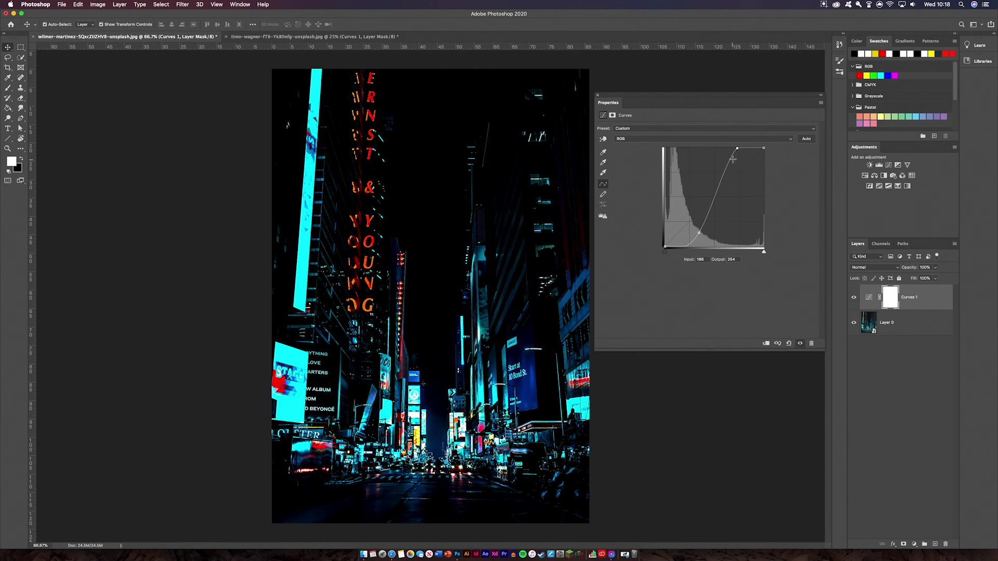
left_click_drag(700, 234, 702, 235)
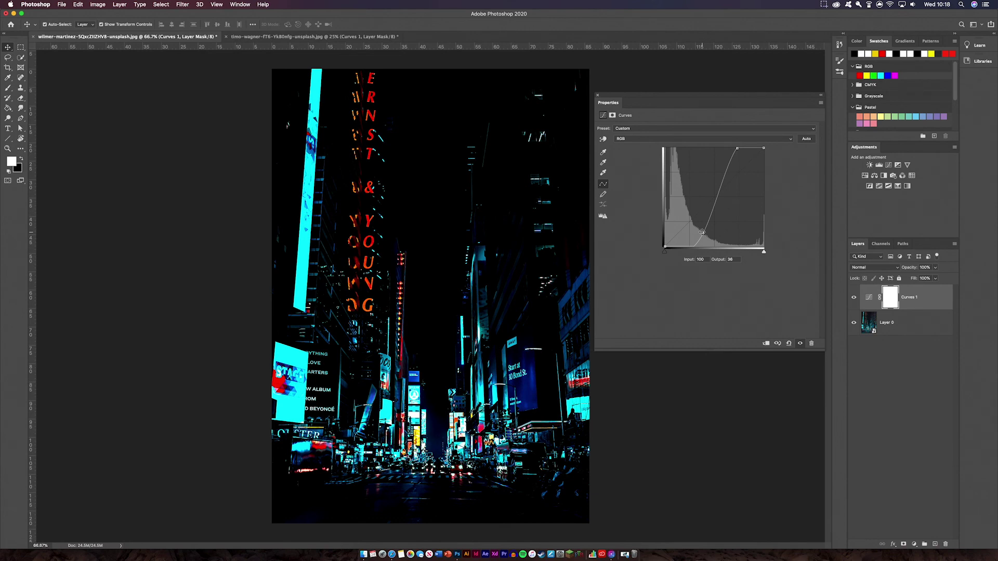
mouse_move(703, 233)
left_mouse_down()
mouse_move(685, 202)
mouse_move(694, 225)
left_mouse_up()
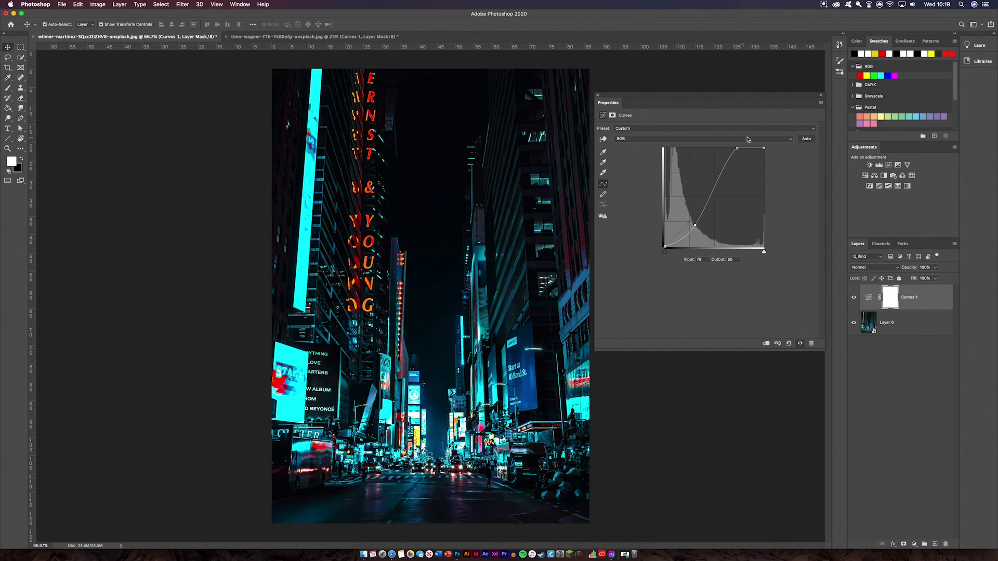
left_click_drag(737, 148, 743, 148)
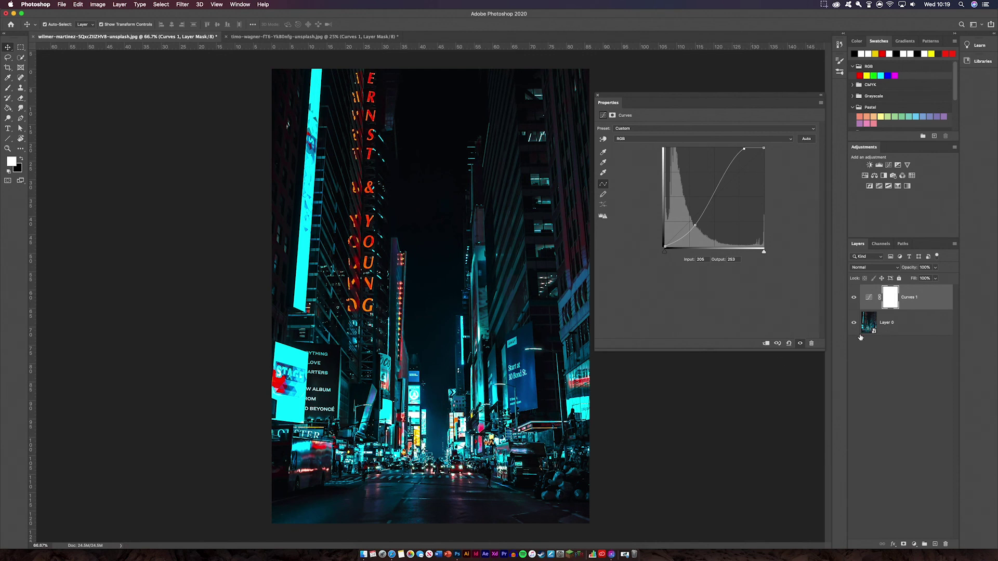
left_click(97, 4)
mouse_move(123, 26)
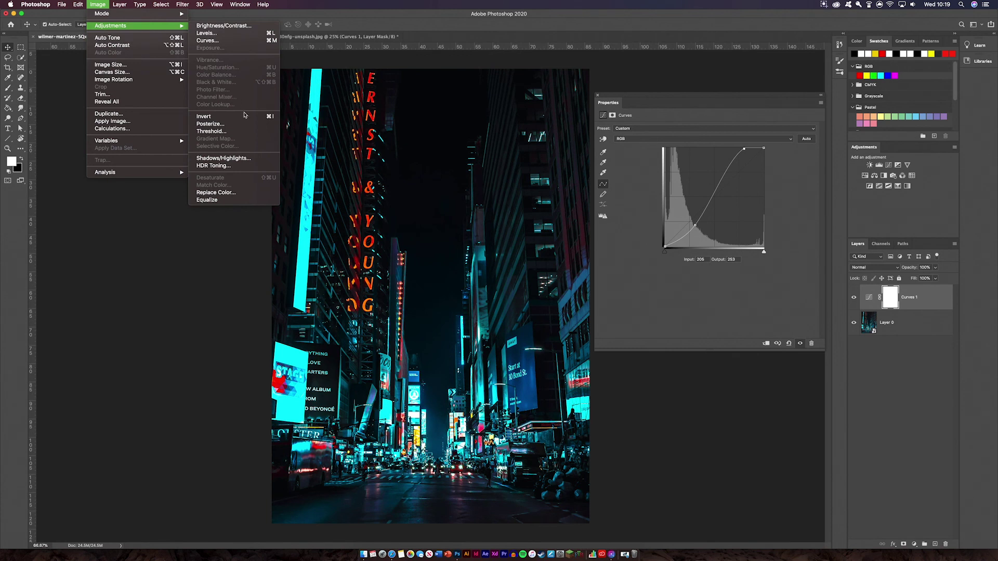